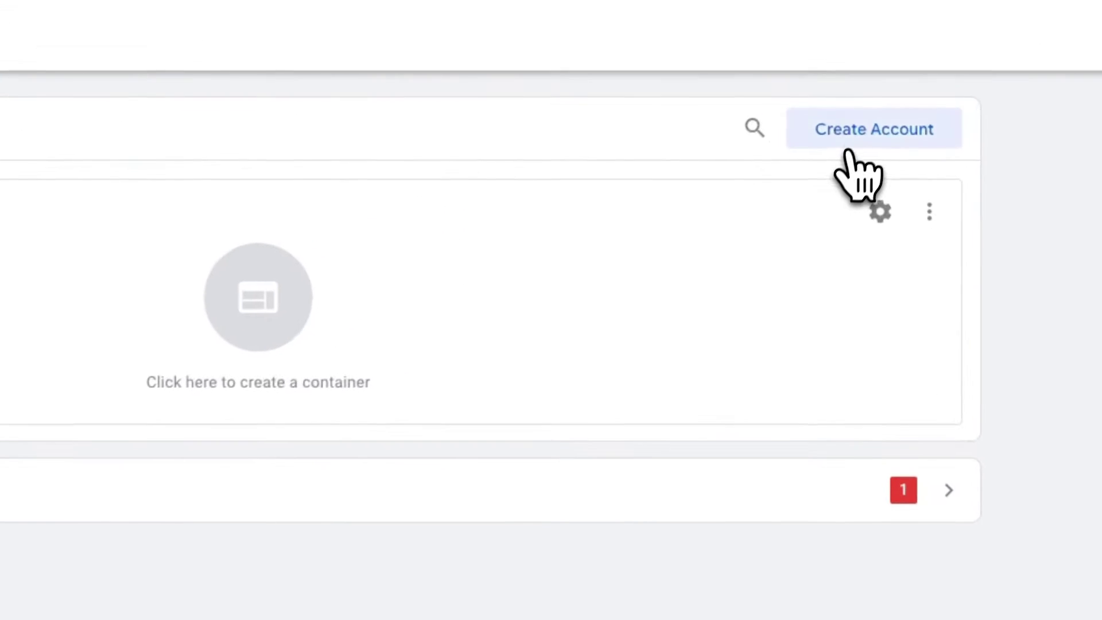
- Enter a new account named Creator's Toolbox in Canada, with a Web container creatorstoolbox.co
left_click(854, 144)
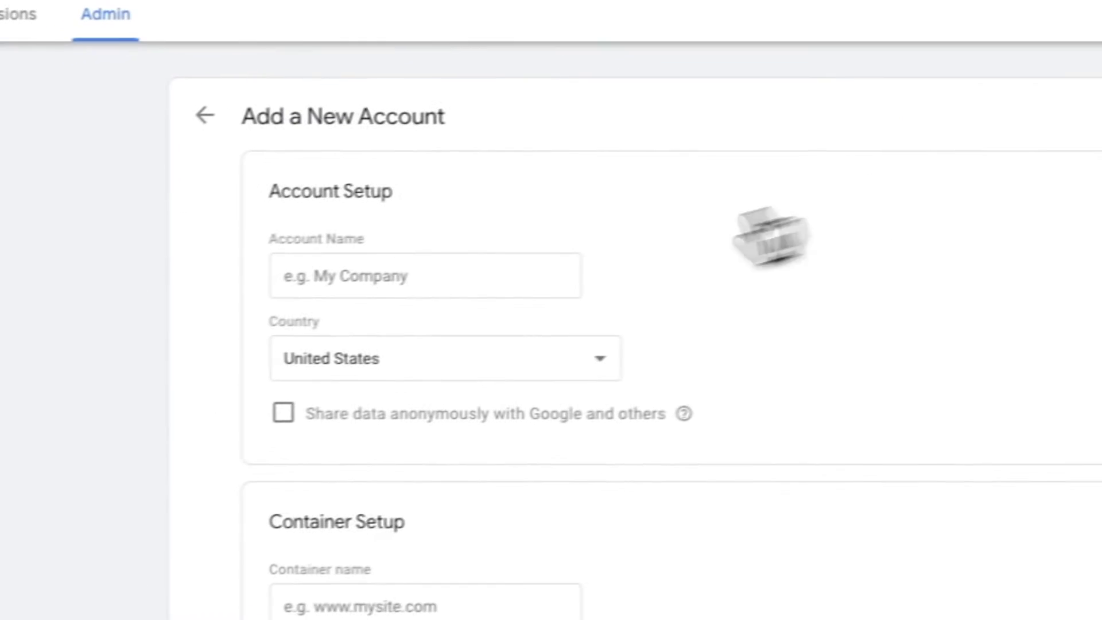
left_click(593, 261)
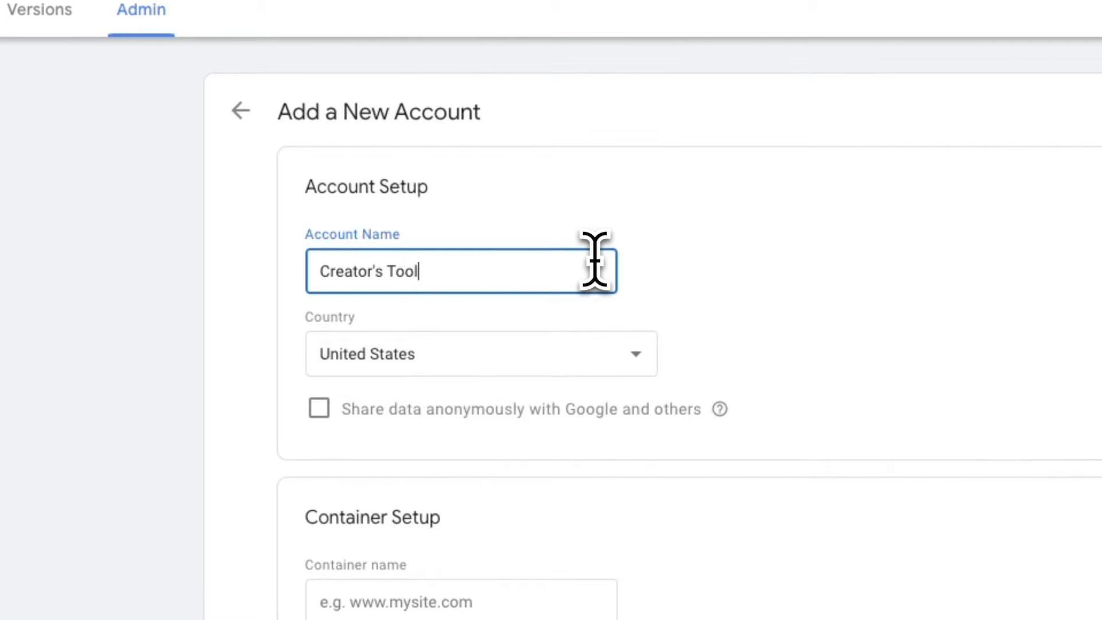
left_click(585, 355)
scroll(585, 360, "up", 20)
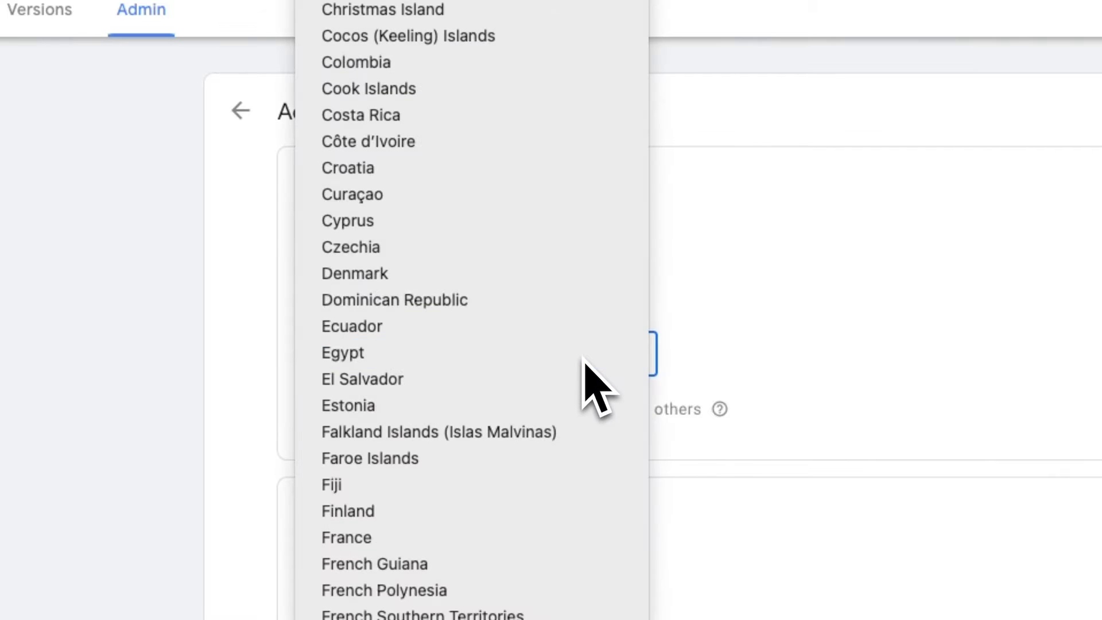
left_click(584, 358)
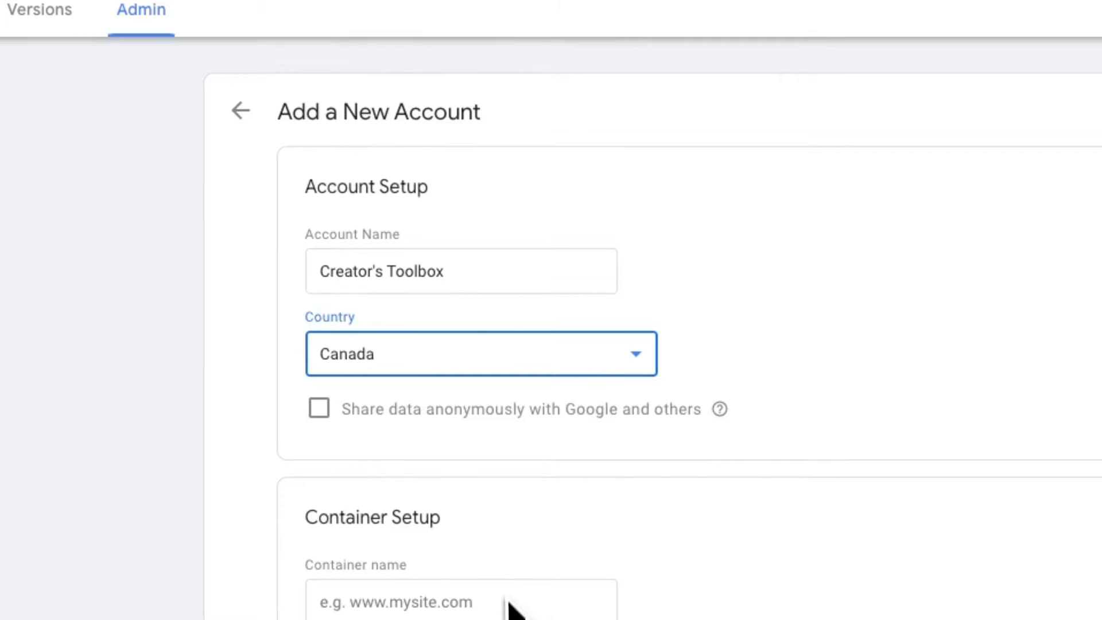
scroll(509, 605, "down", 6)
left_click(523, 219)
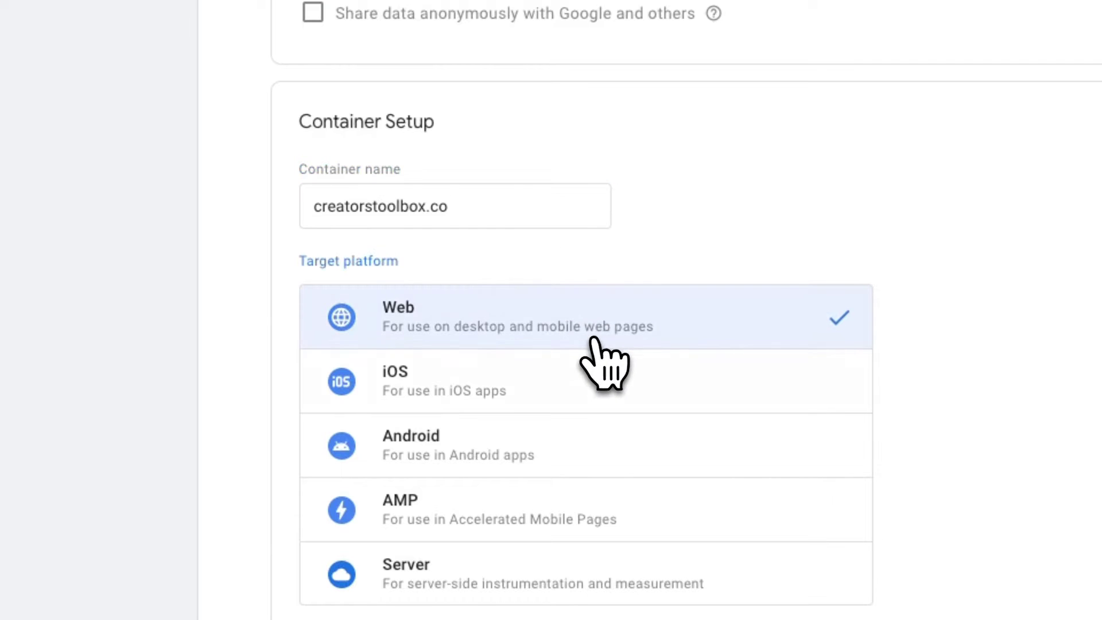
- Create the account and container, accepting the Terms of Service and dismissing the install instructions
left_click(242, 561)
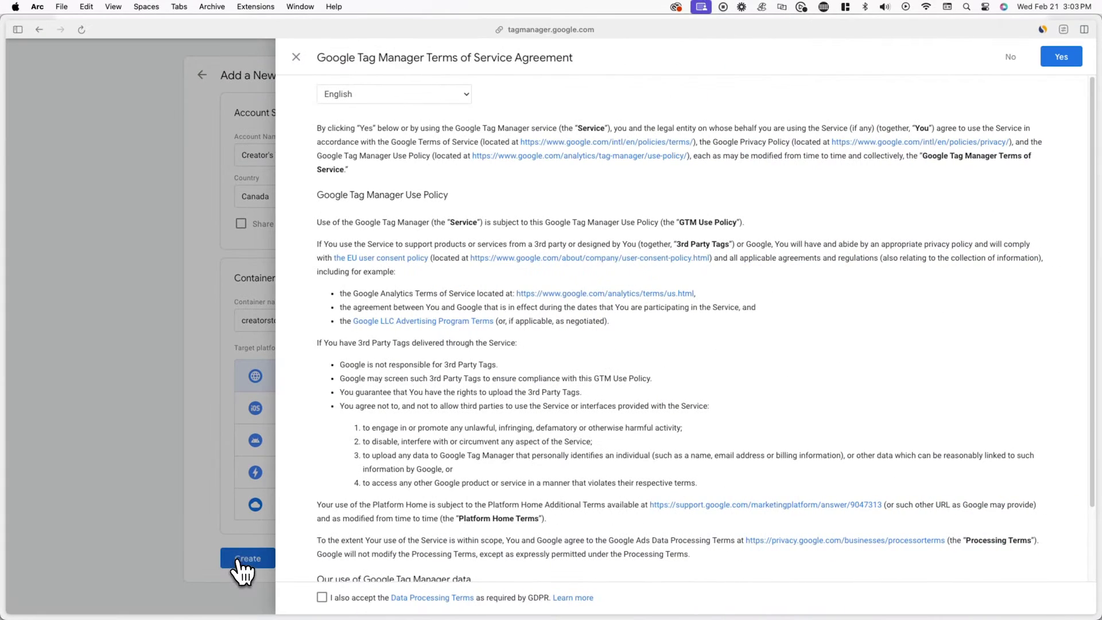
left_click(1060, 58)
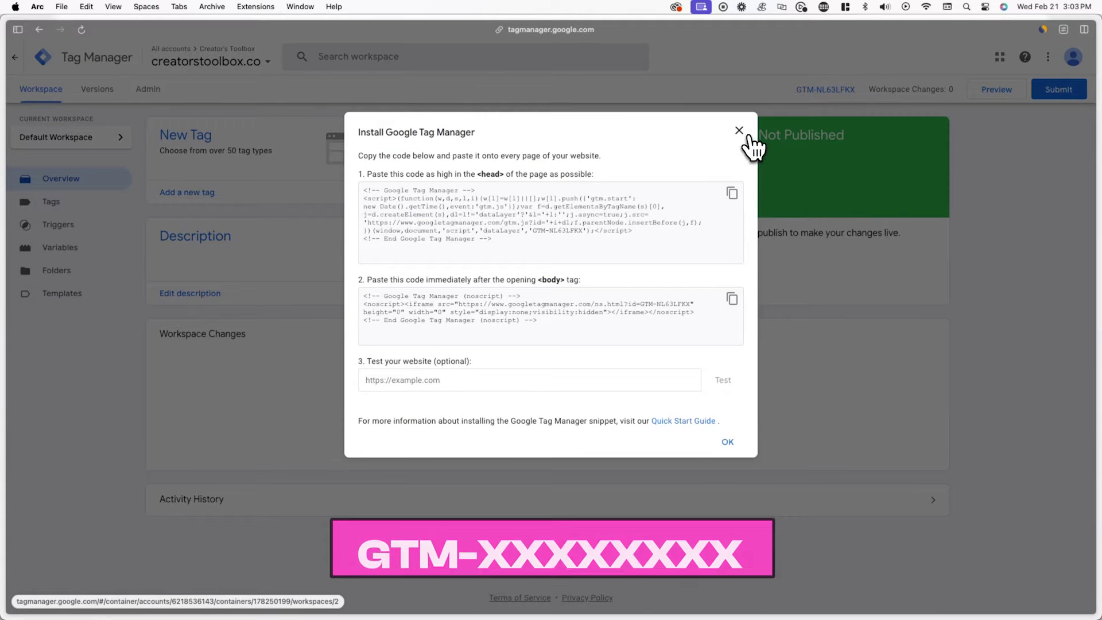
left_click(745, 133)
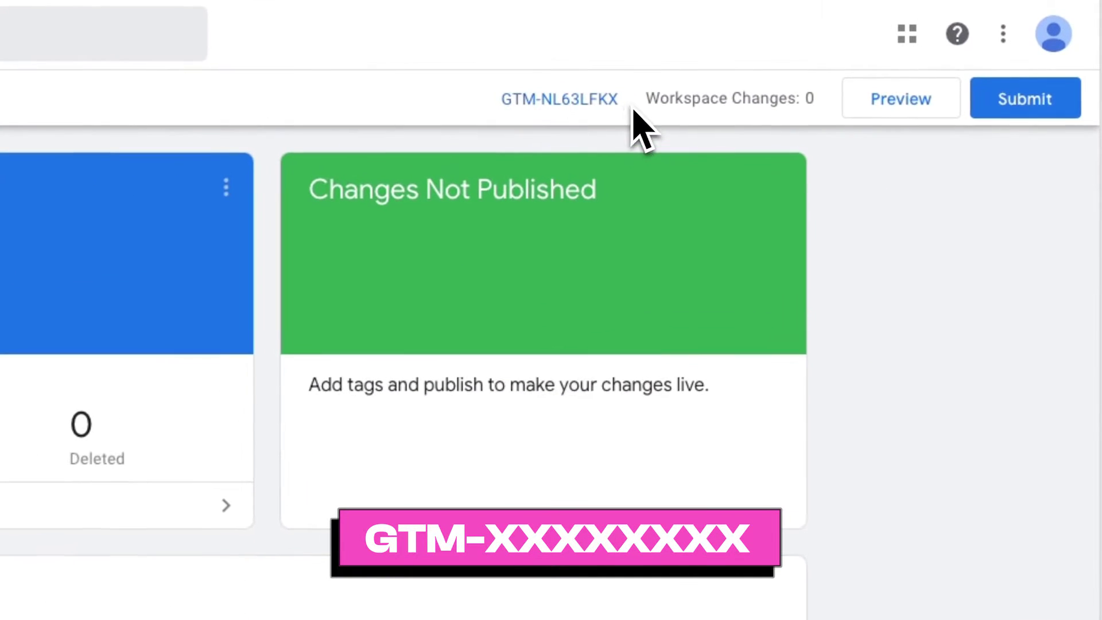
- Copy the new container's GTM ID from the header
left_click_drag(855, 92, 810, 92)
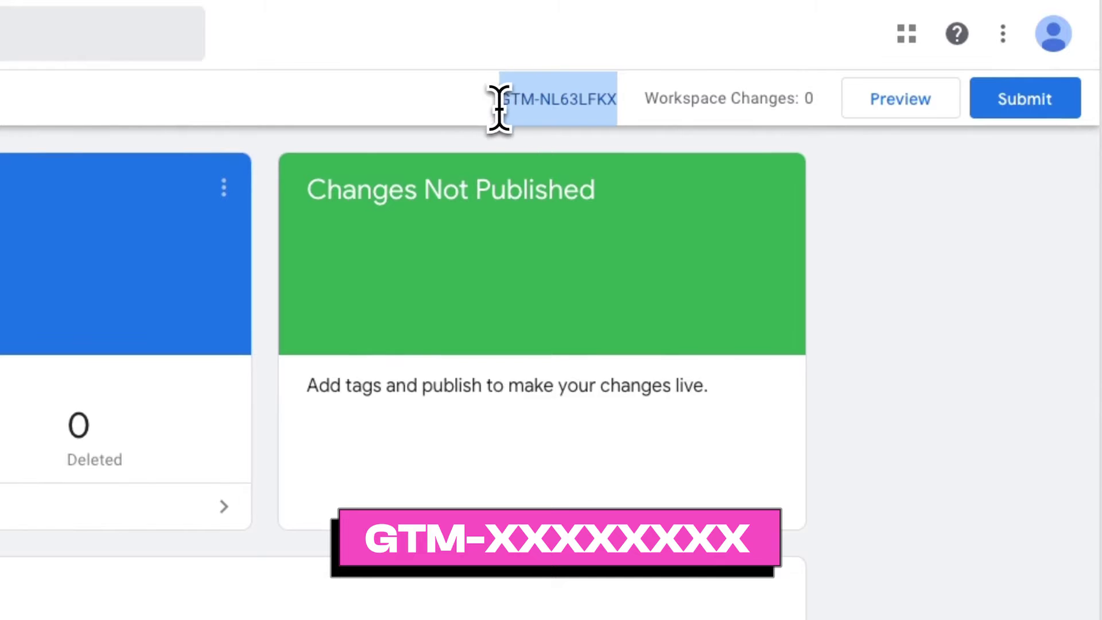
right_click(511, 109)
left_click(571, 322)
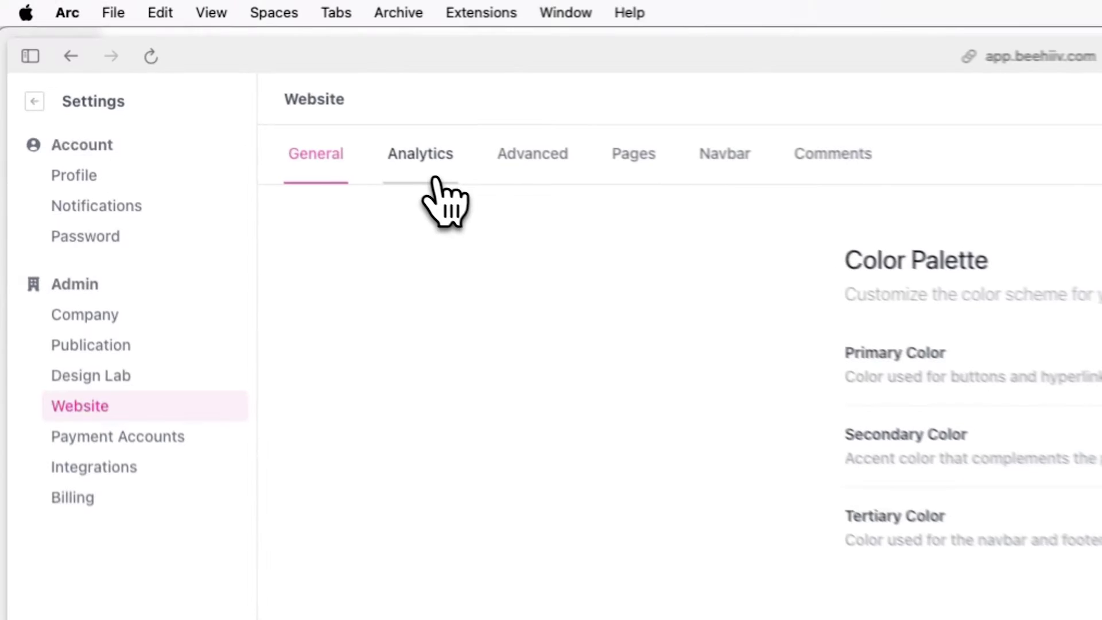
- In beehiiv website settings, edit the Google Tag Manager Pixel ID under Analytics
left_click(439, 173)
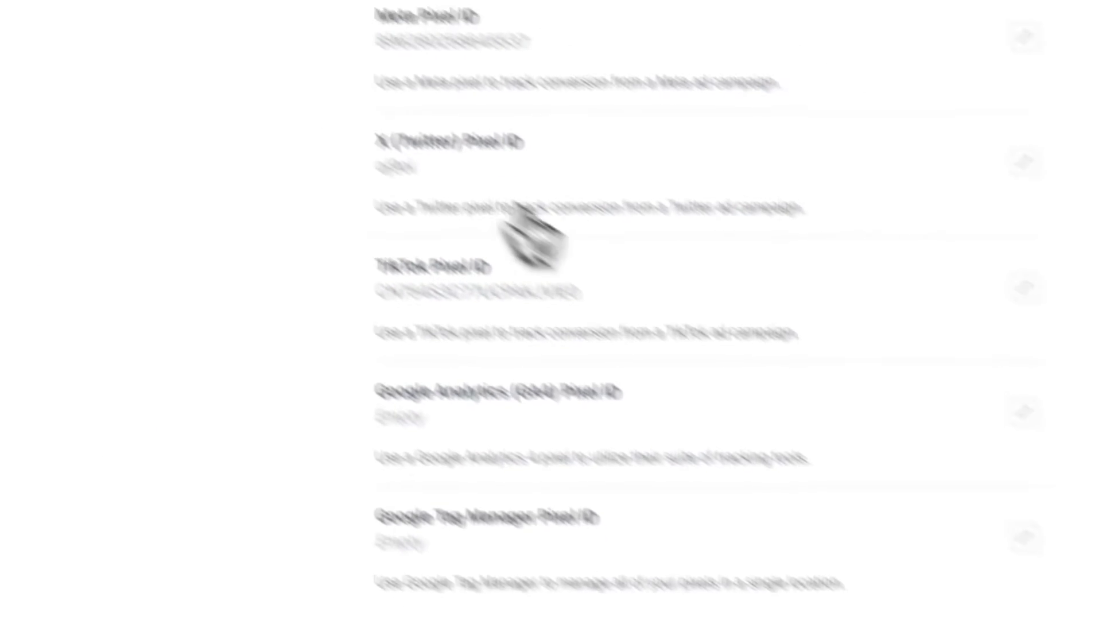
left_click(908, 459)
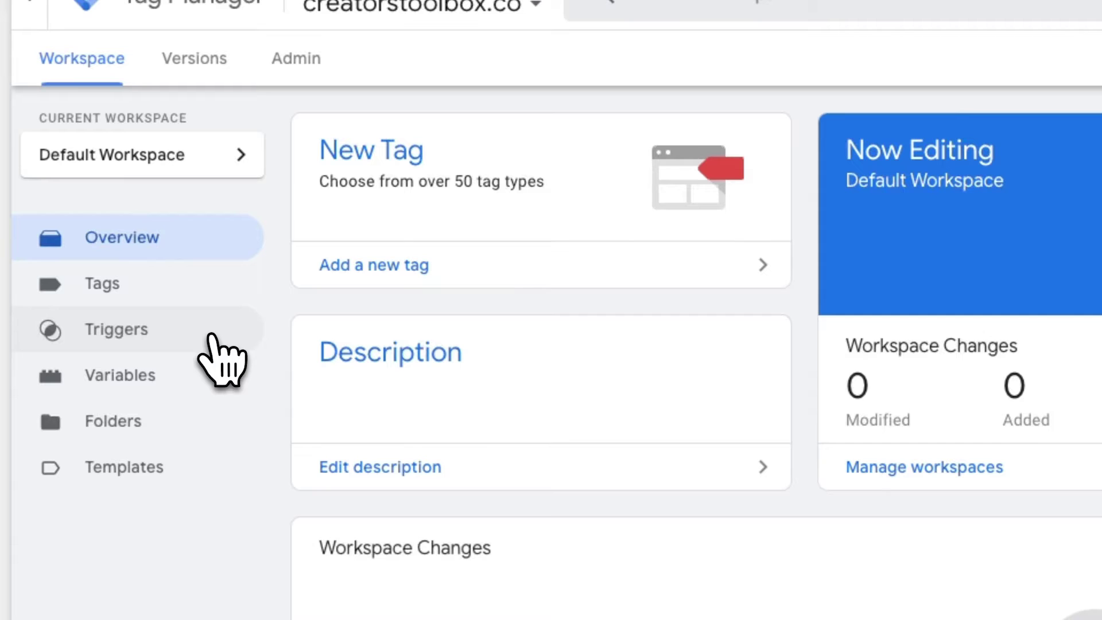
- Add and save a Custom Event trigger 'Subscriber sign-up' using the signedUp event name
left_click(214, 339)
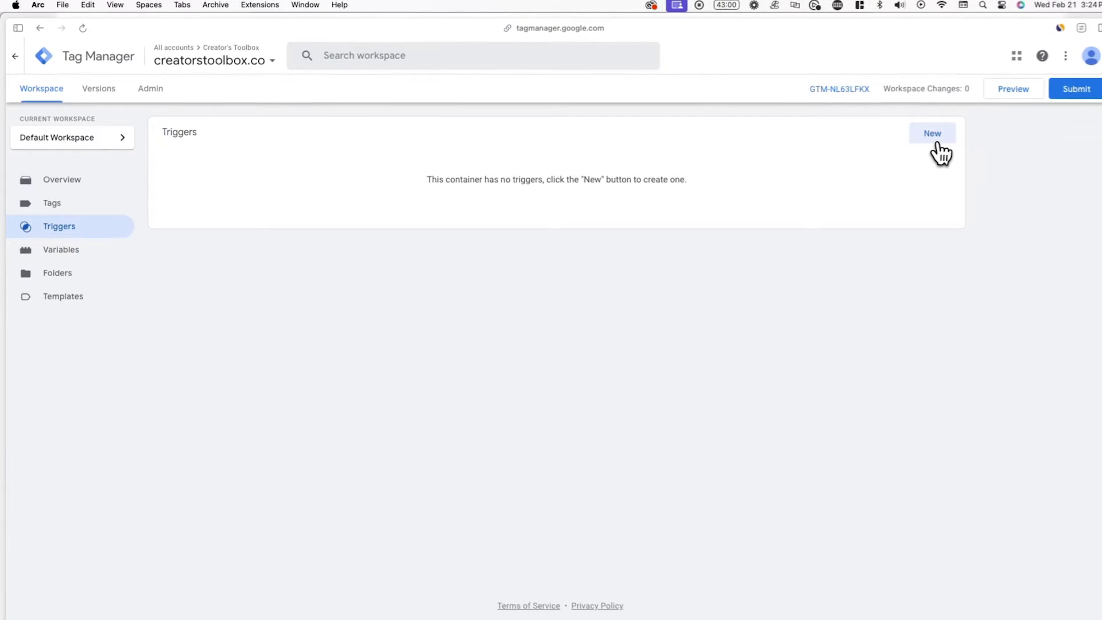
left_click(938, 146)
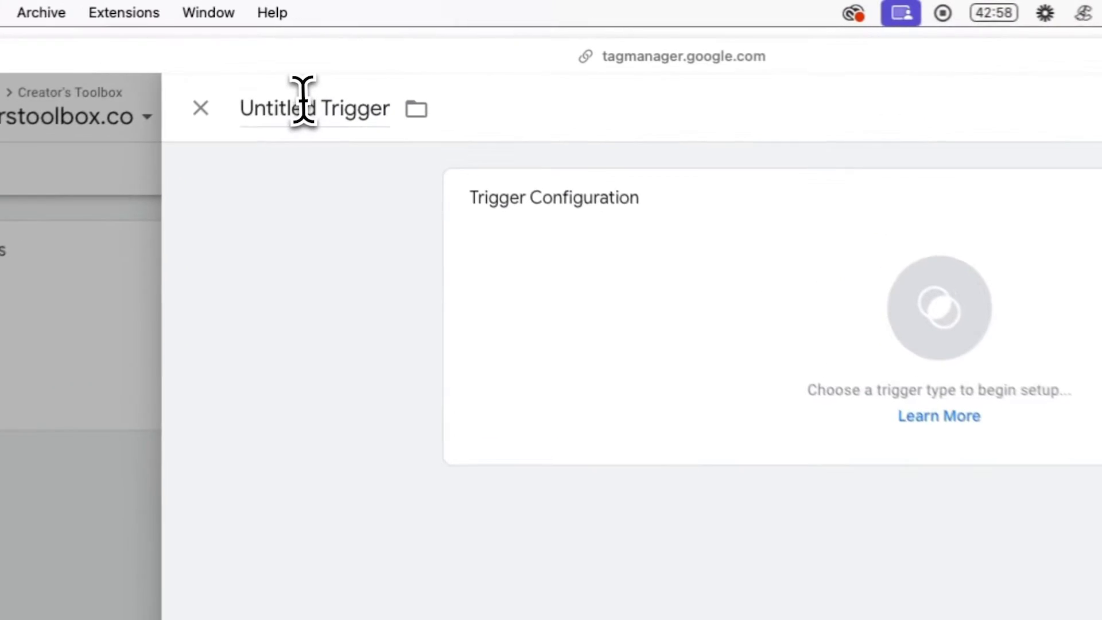
left_click(303, 101)
type("Subscriber si")
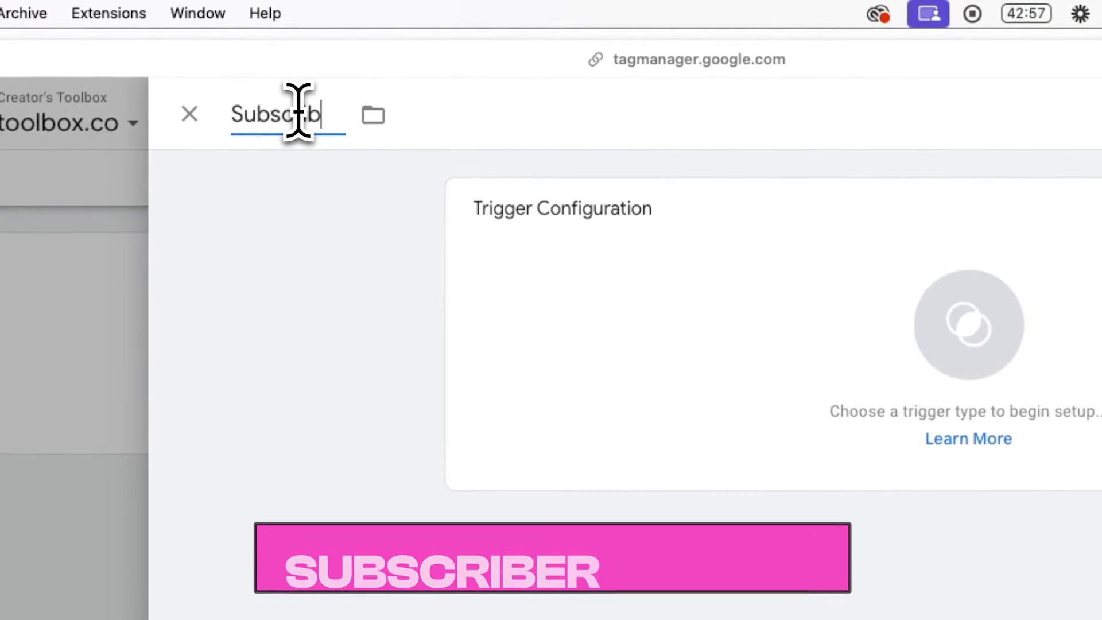
type("gn-up")
left_click(565, 247)
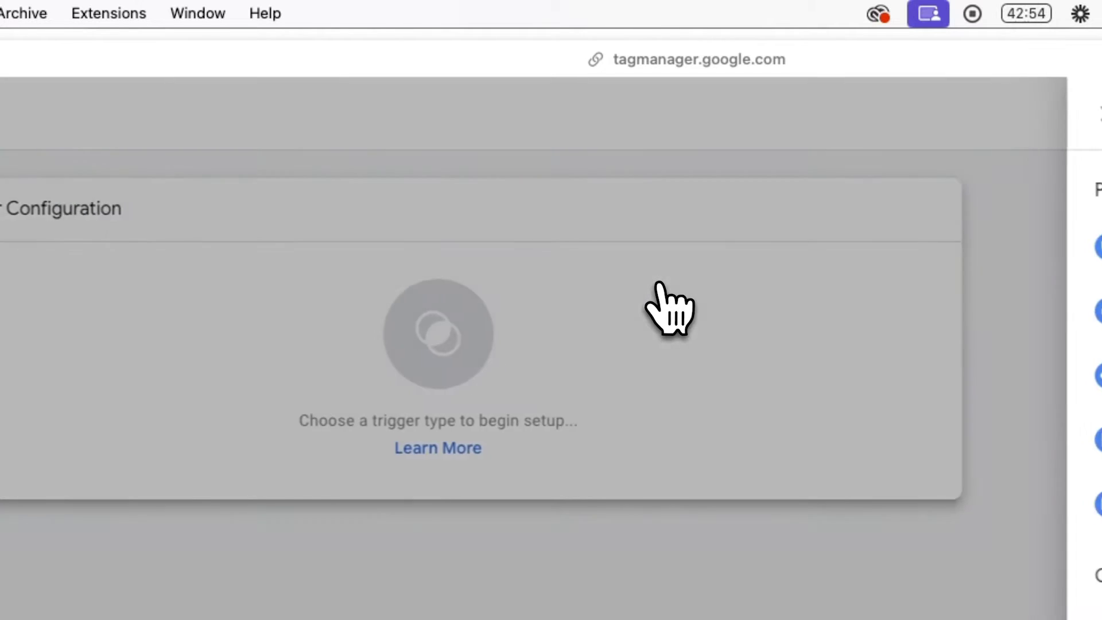
scroll(799, 517, "down", 5)
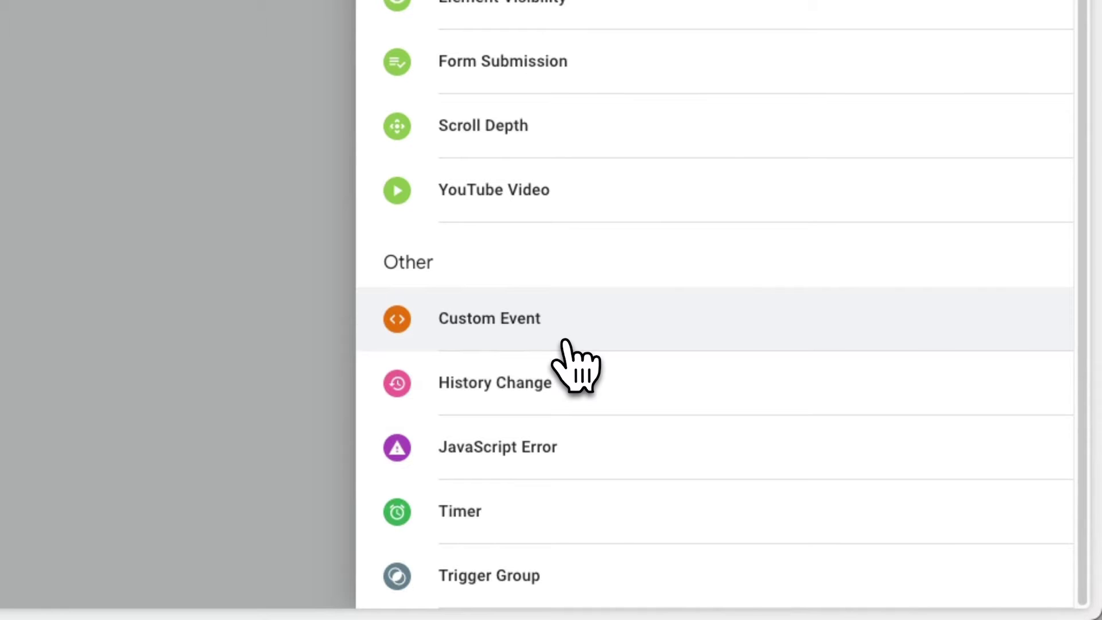
left_click(564, 341)
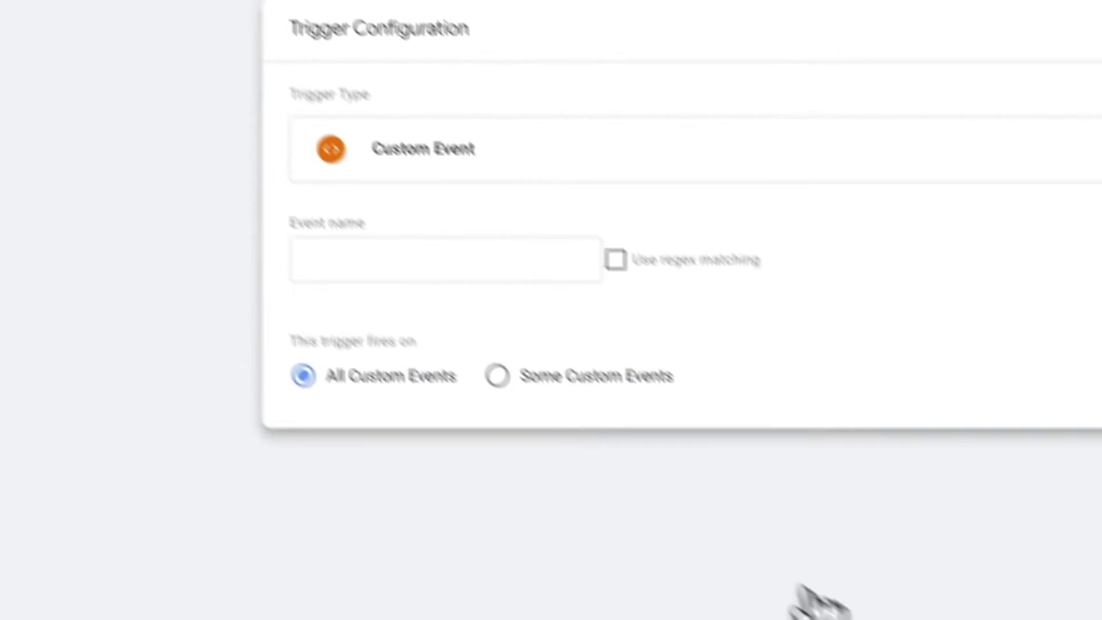
left_click(521, 314)
left_click(701, 313)
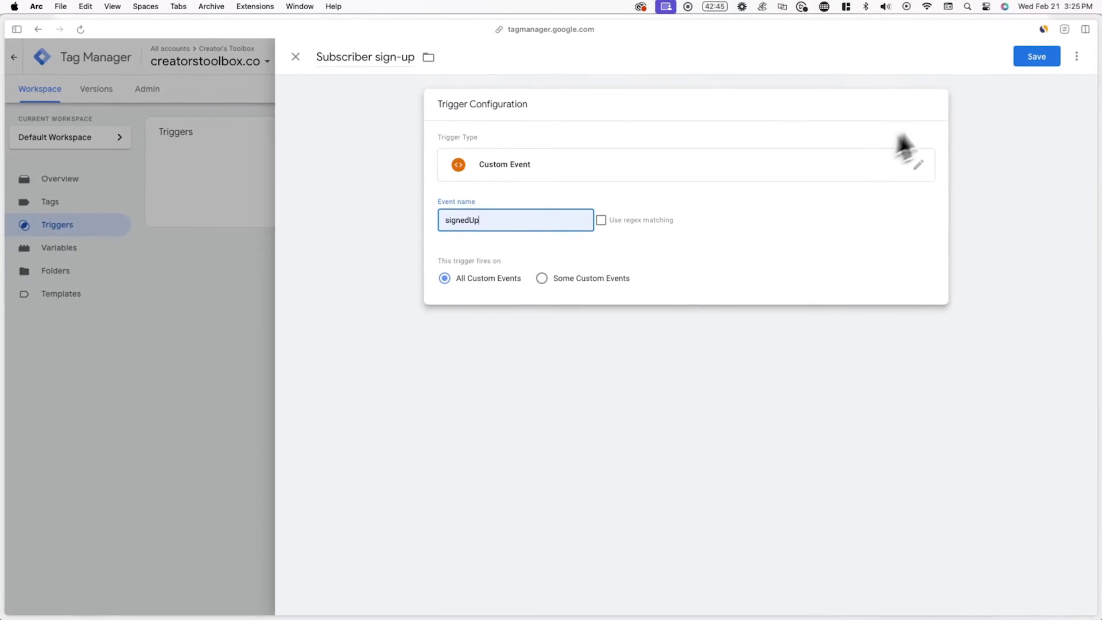
left_click(1027, 59)
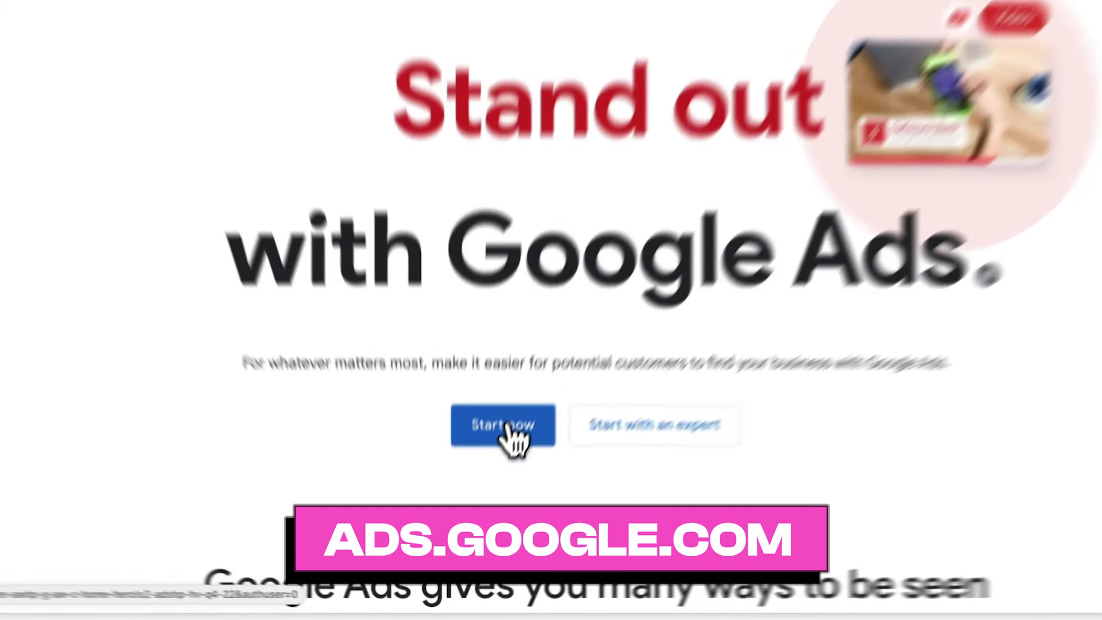
- Start a new Website conversion action in Google Ads and reach the Website domain field
left_click(533, 368)
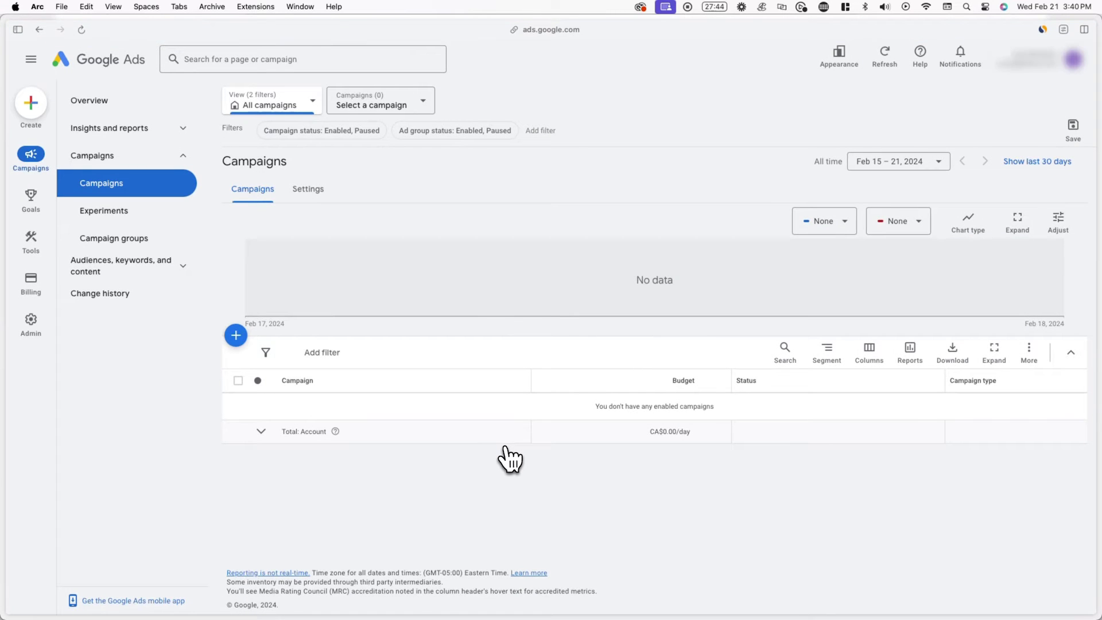
left_click(33, 107)
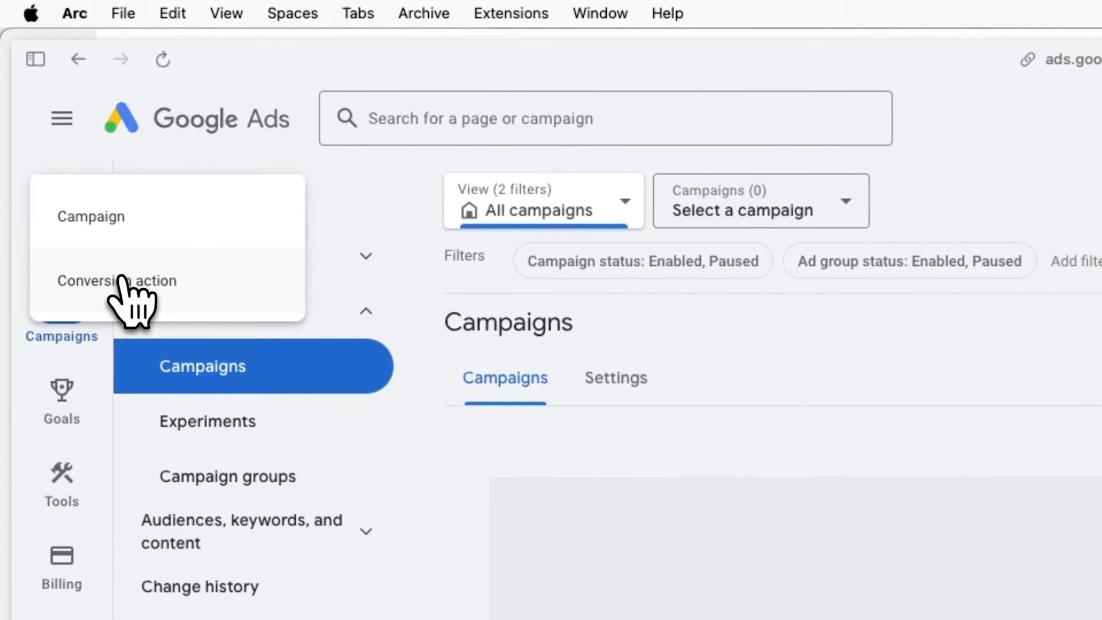
left_click(123, 284)
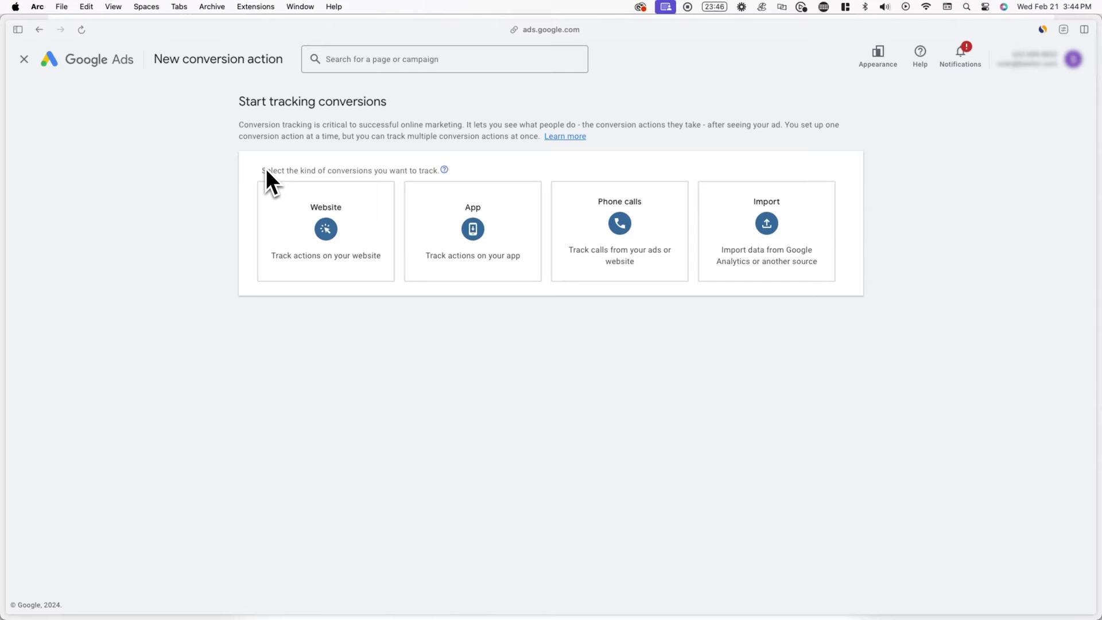
left_click(306, 219)
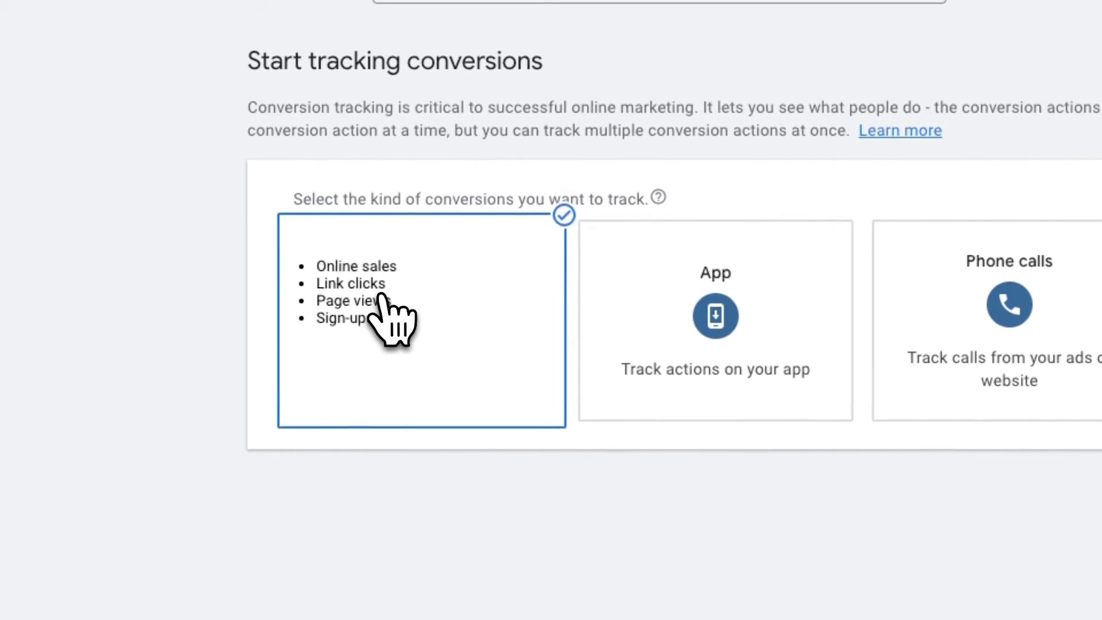
scroll(379, 296, "down", 5)
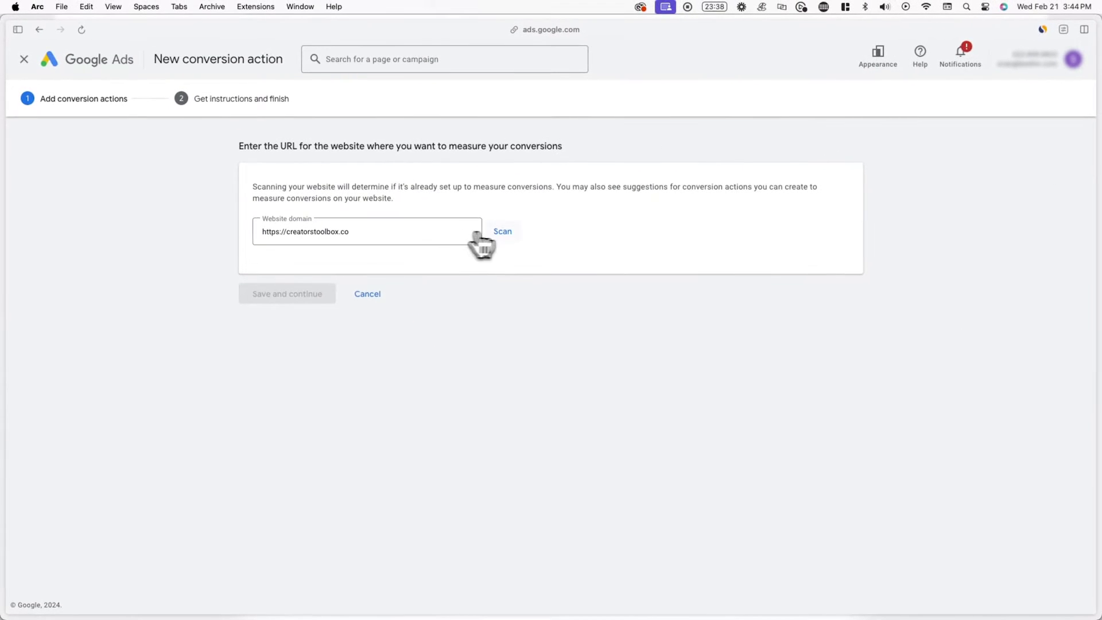
- Scan creatorstoolbox.co using the www address and choose to add a conversion action manually
left_click(505, 232)
left_click(703, 381)
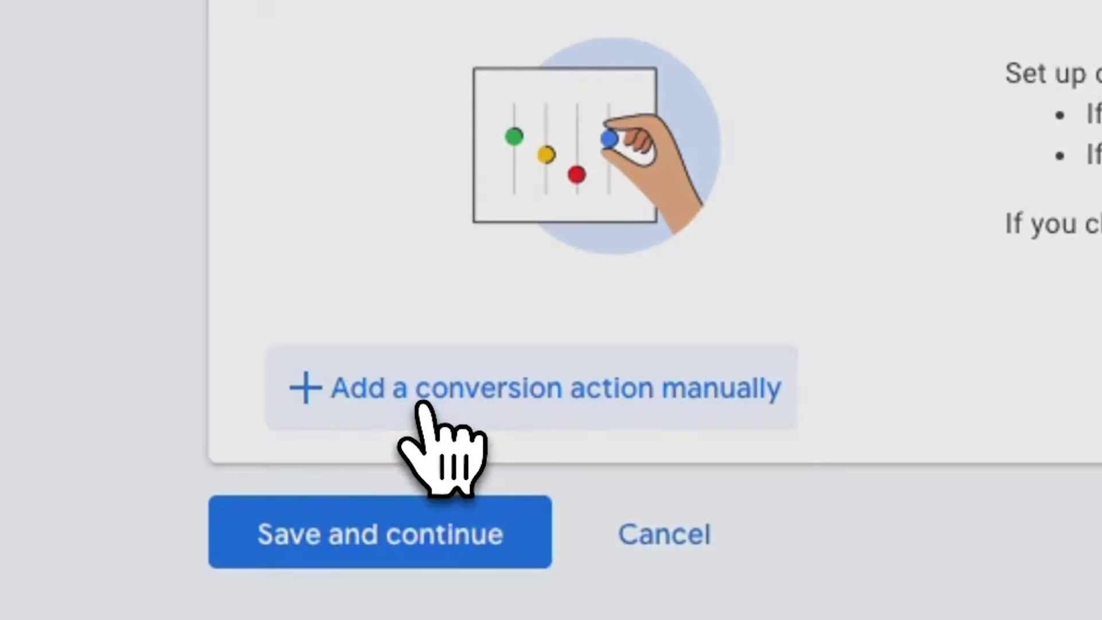
left_click(297, 489)
- Set the goal category to Subscribe with no conversion value, then save and continue
left_click(552, 205)
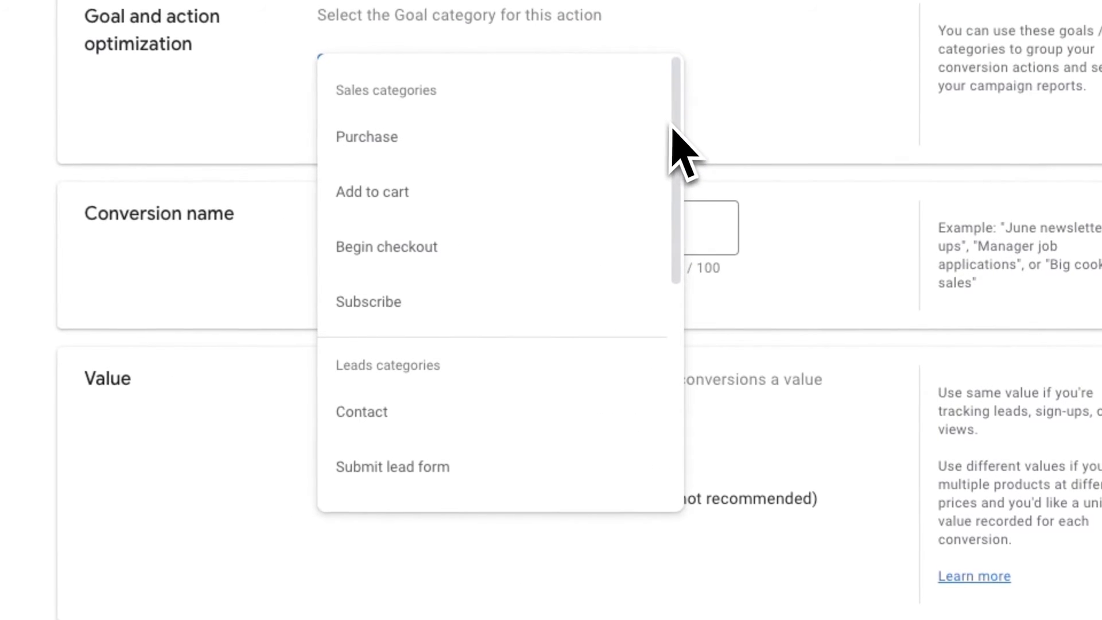
left_click(534, 302)
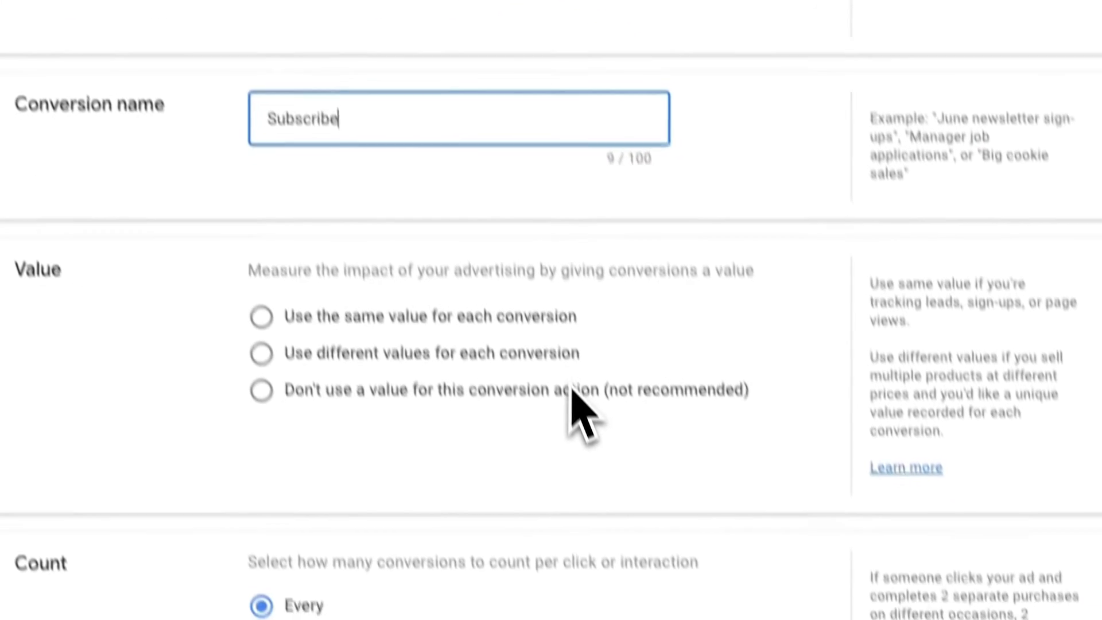
left_click(637, 583)
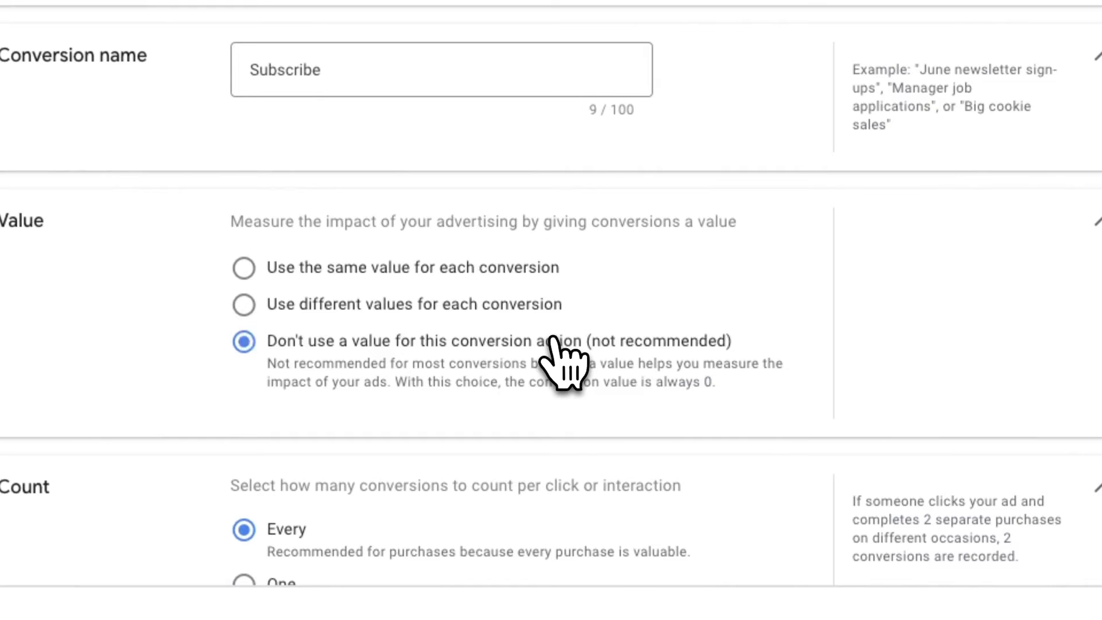
scroll(559, 617, "down", 2)
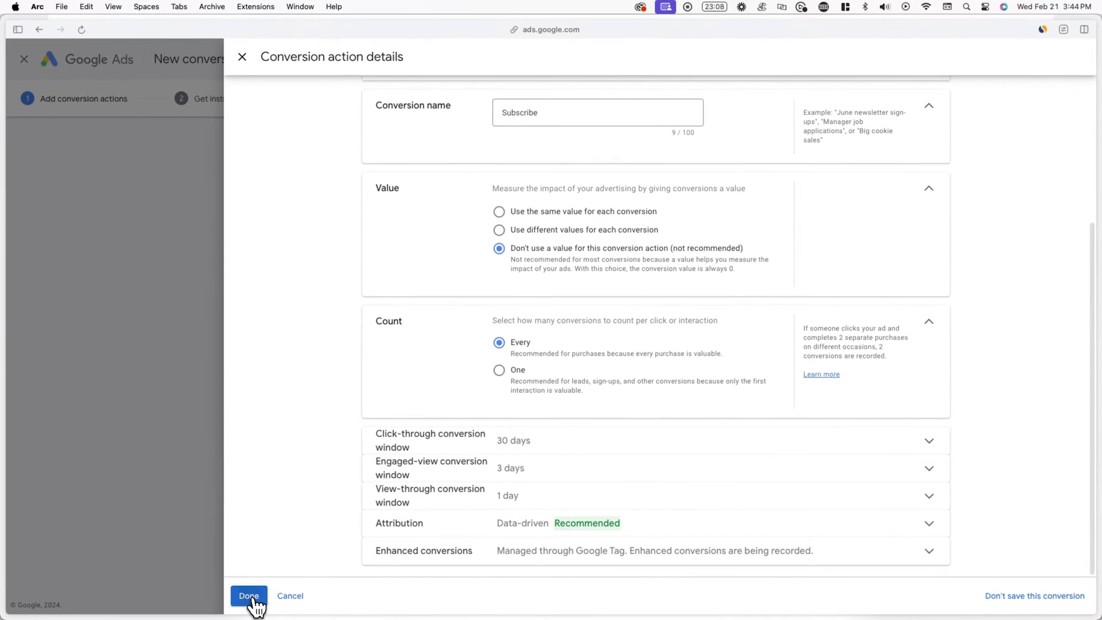
left_click(249, 596)
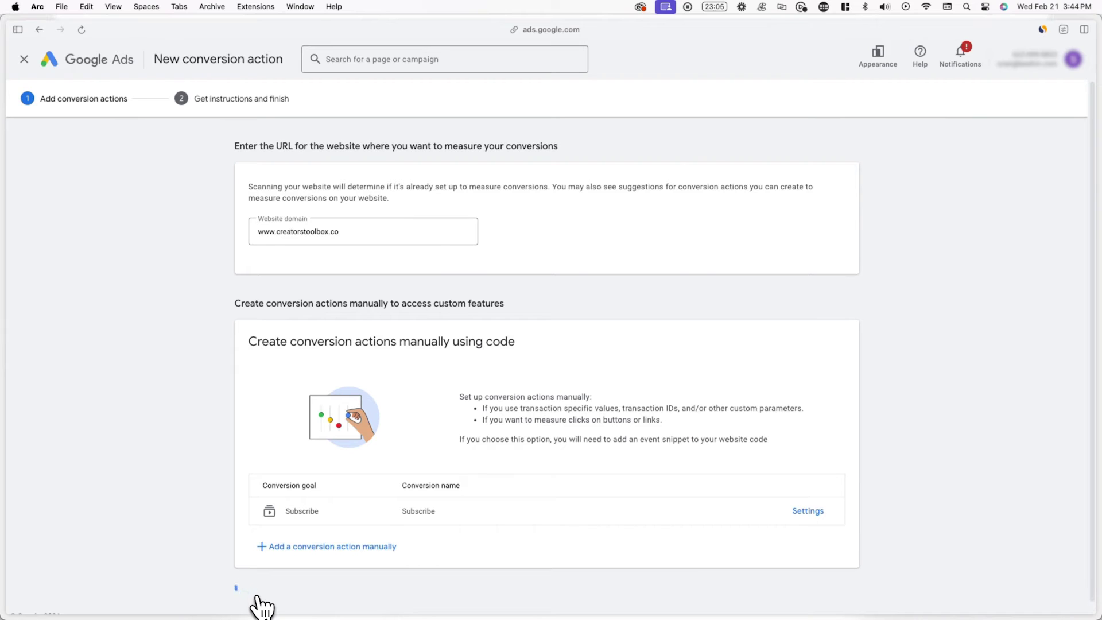
left_click(261, 607)
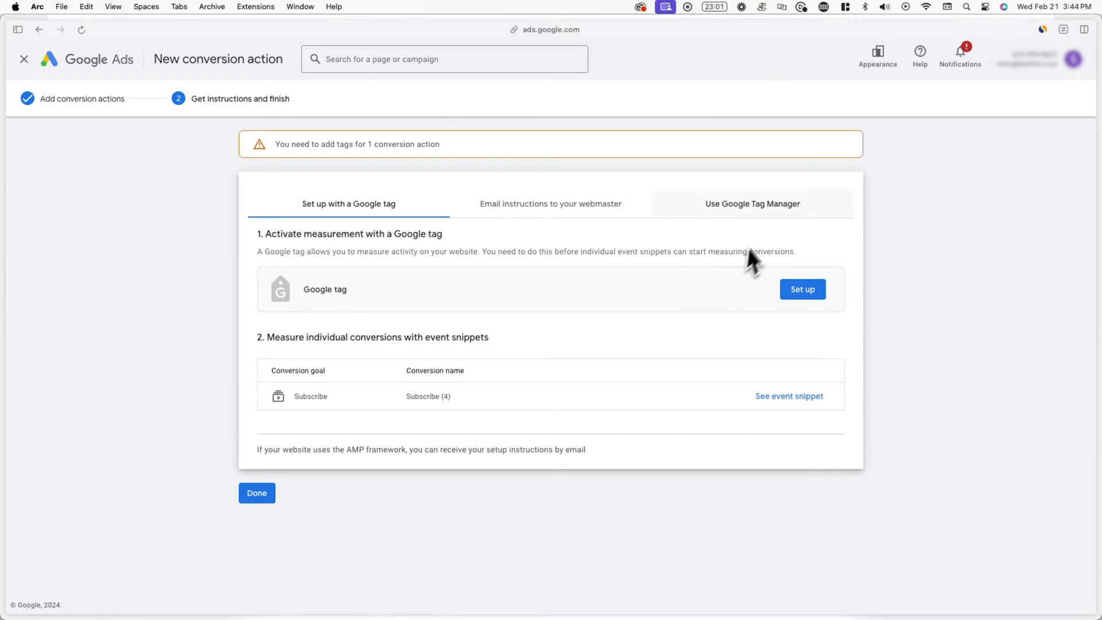
- Show the Google Tag Manager setup details and copy the Subscribe conversion ID
left_click(760, 210)
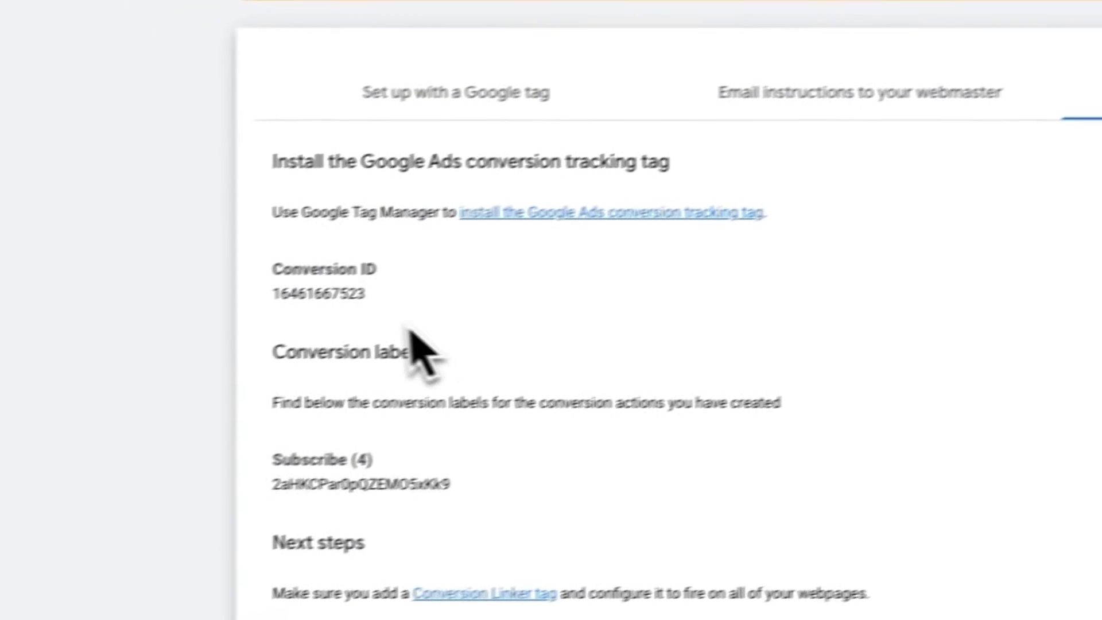
double_click(278, 293)
right_click(281, 291)
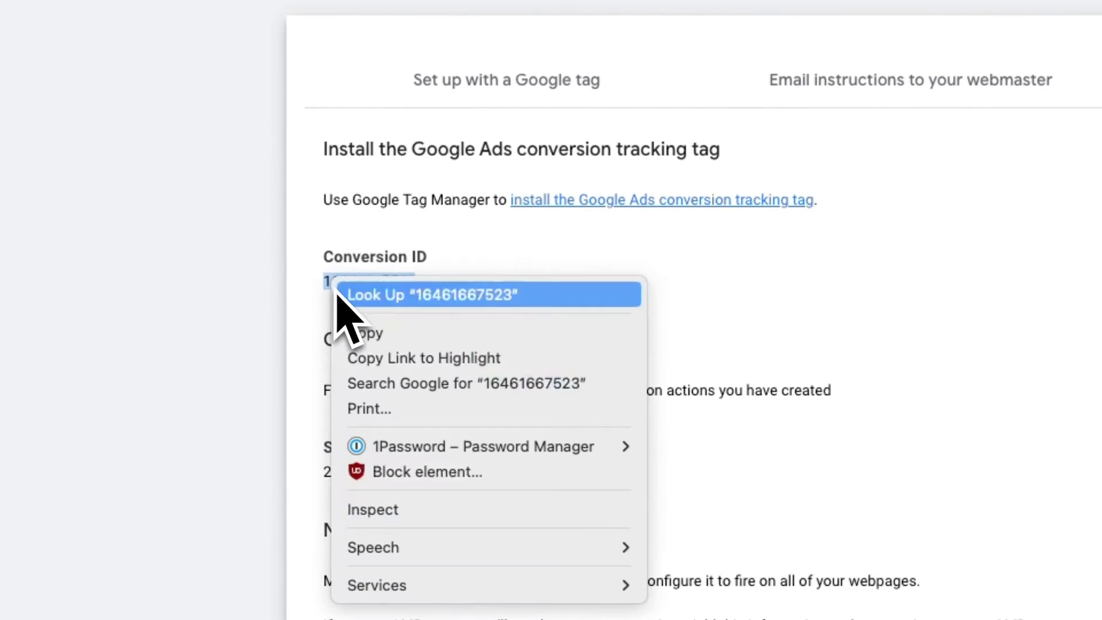
left_click(363, 333)
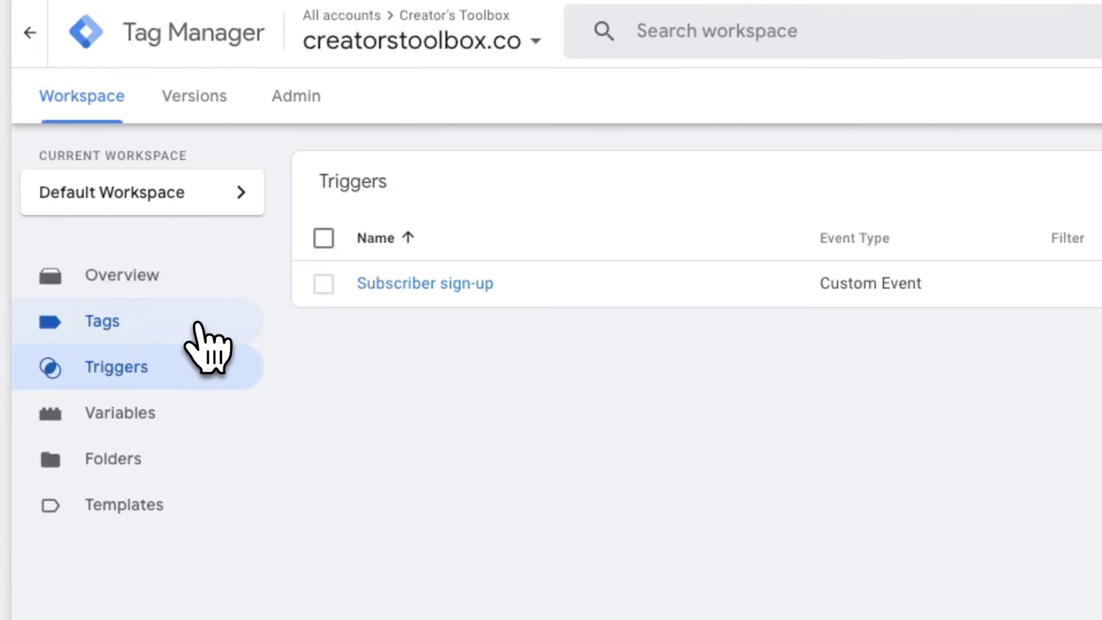
- Create a new tag named 'Google Ads Event - Subscribe' and list the Google Ads tag types
left_click(197, 325)
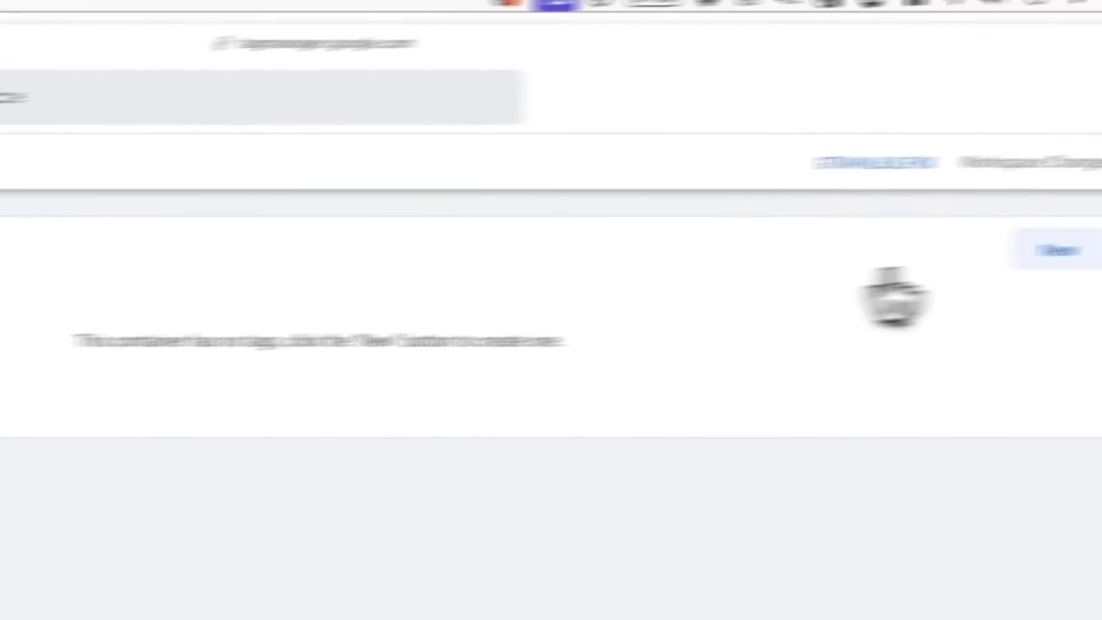
left_click(841, 266)
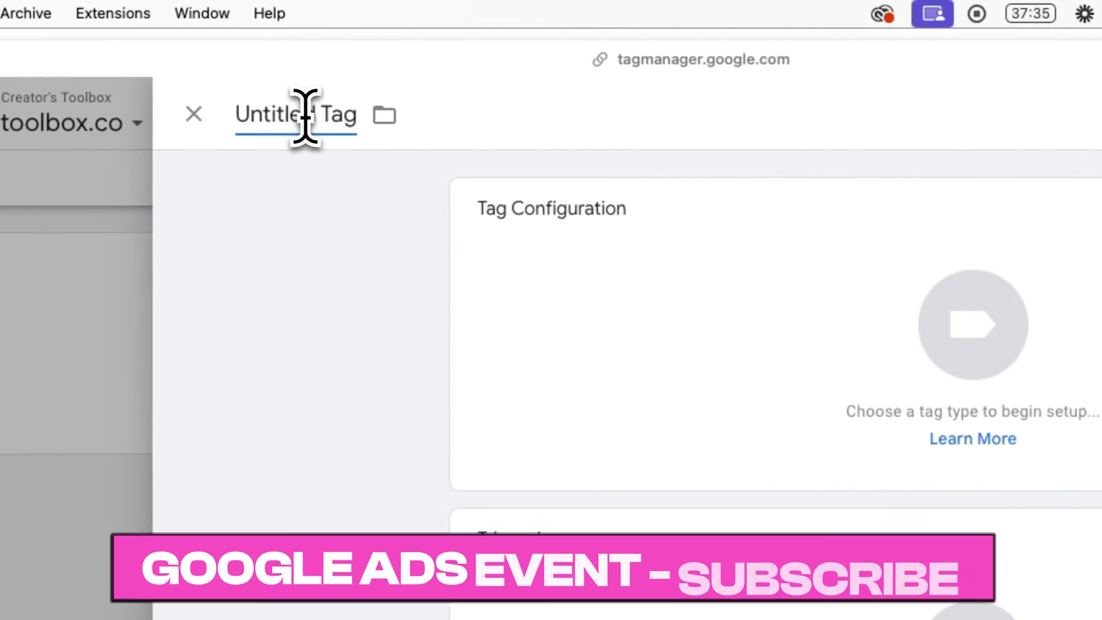
left_click(308, 115)
type("Google Ads Event - Subscri")
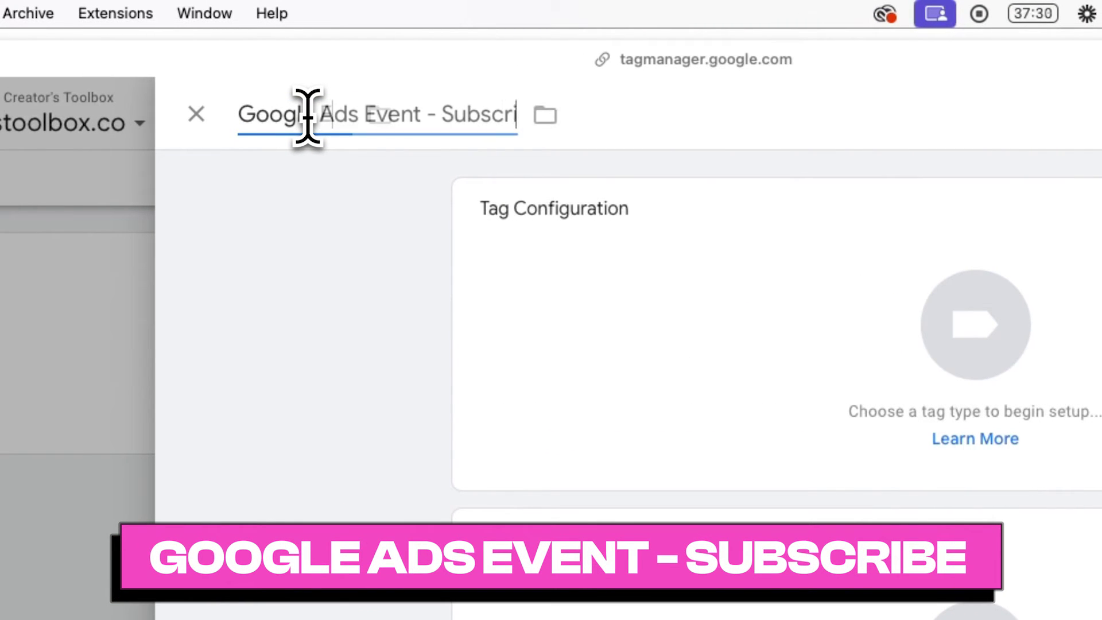
type("be")
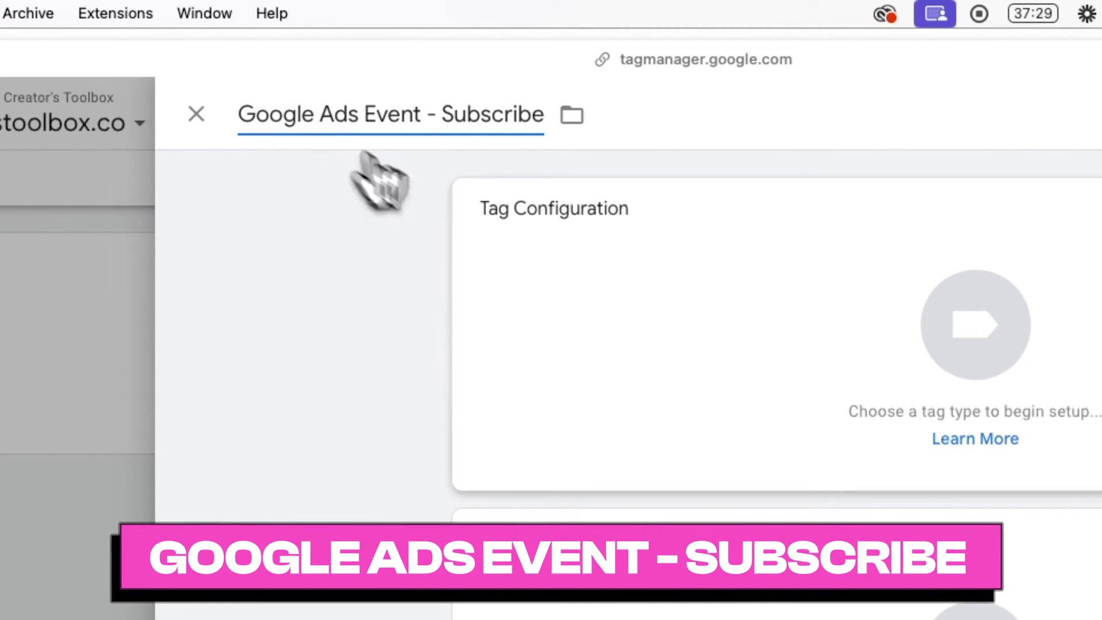
left_click(608, 293)
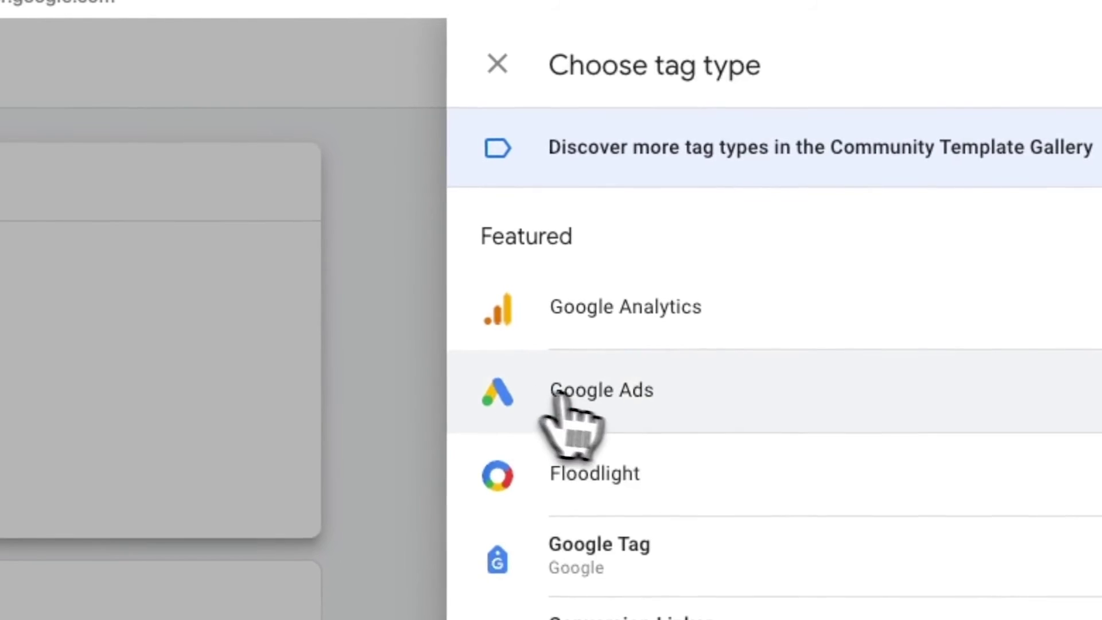
left_click(787, 192)
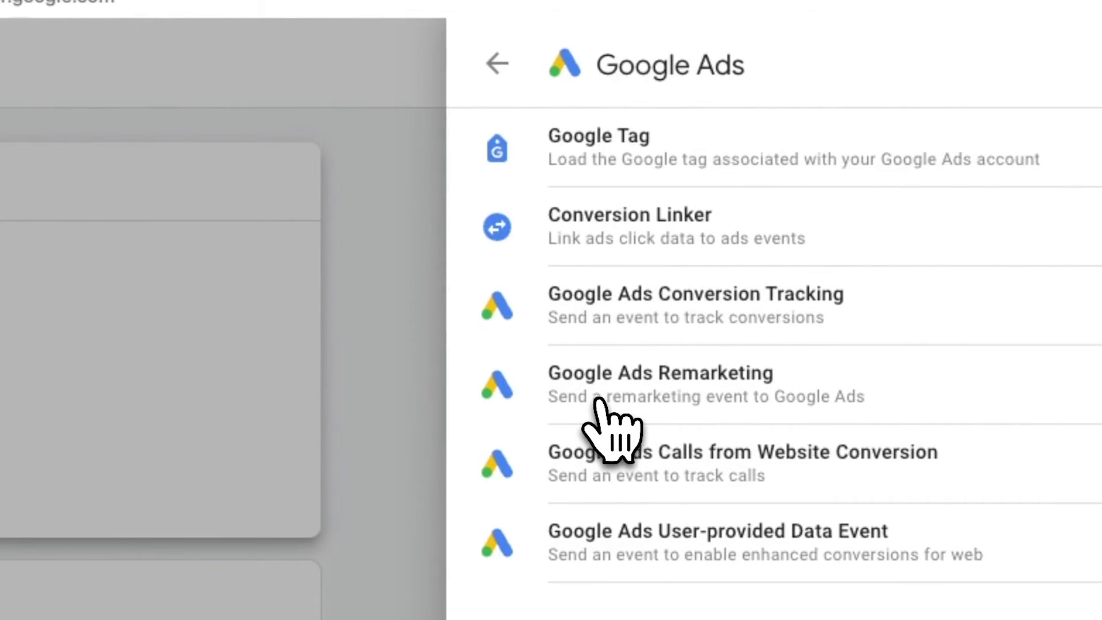
- Set the tag to Google Ads Conversion Tracking with the copied Subscribe conversion ID and label
left_click(610, 319)
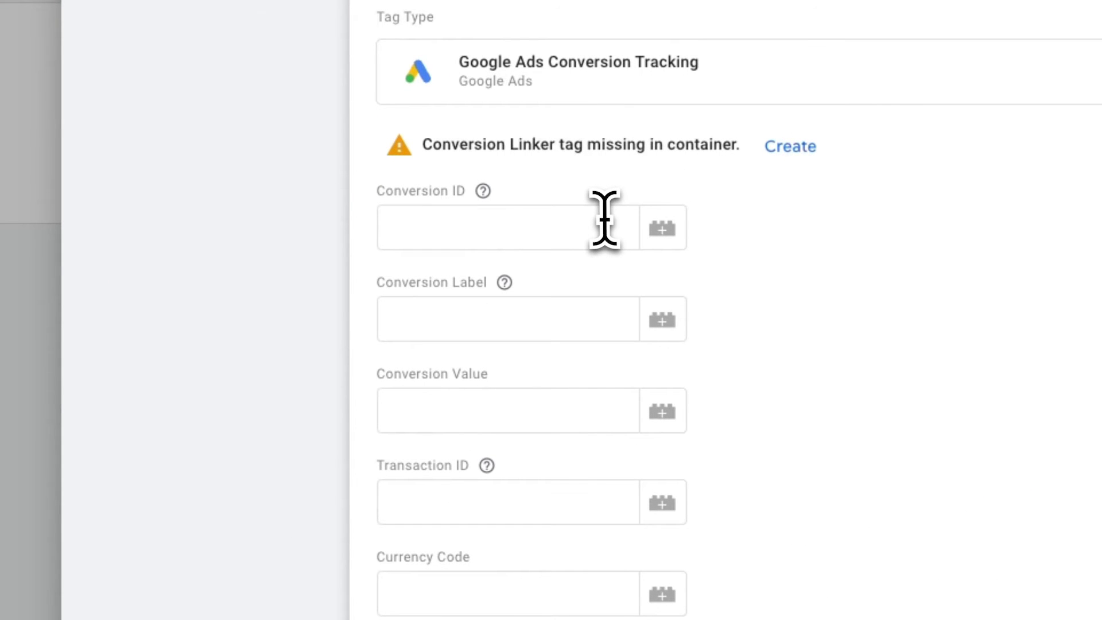
left_click(604, 221)
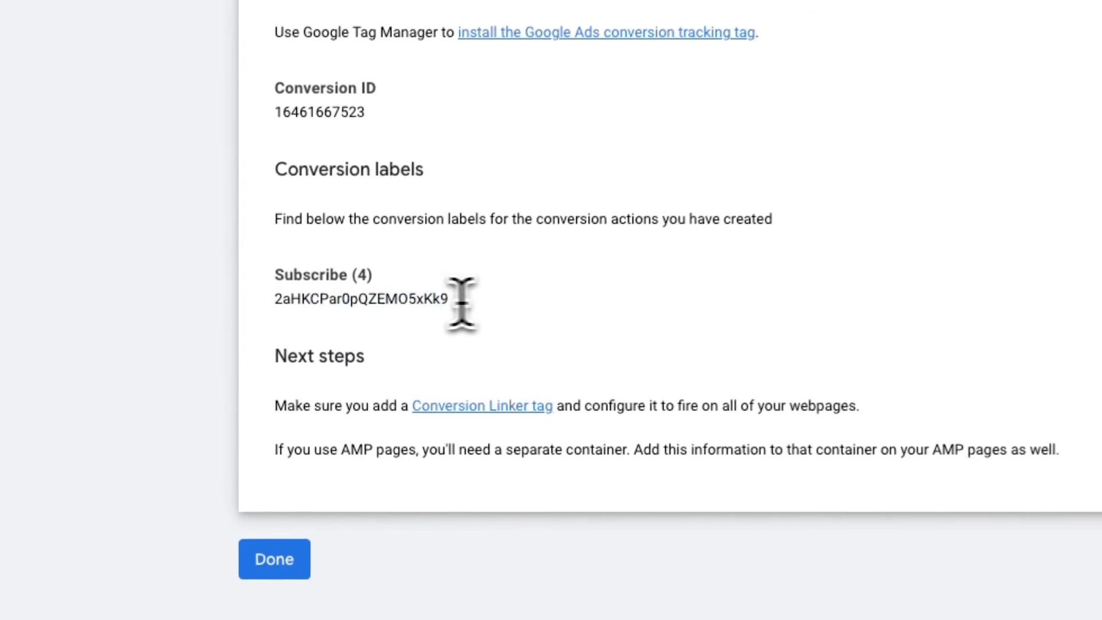
double_click(425, 295)
right_click(424, 297)
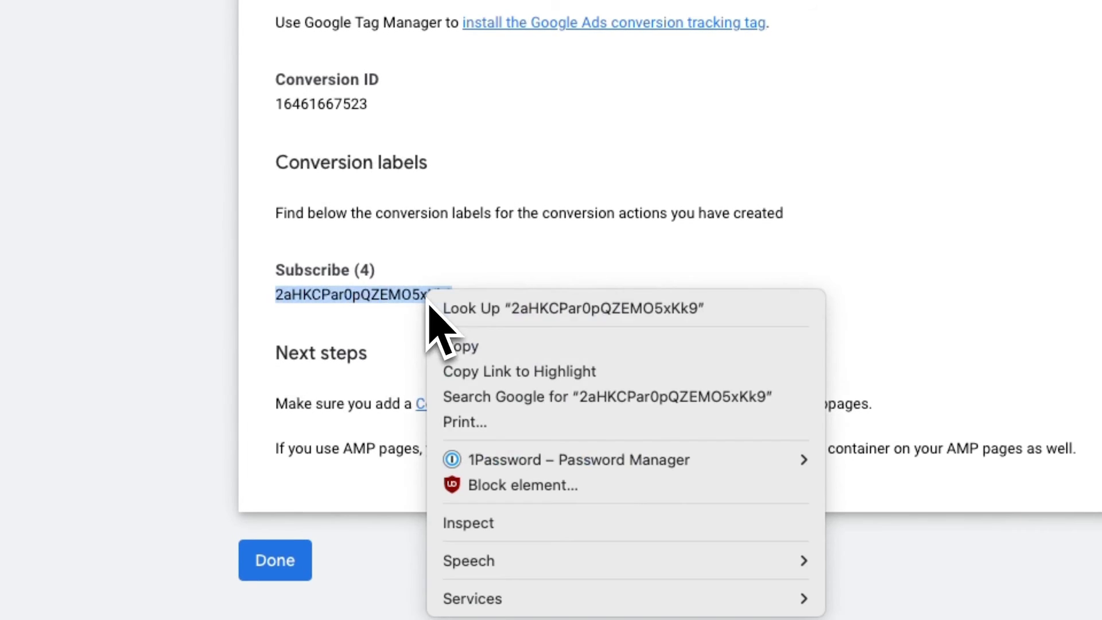
left_click(482, 346)
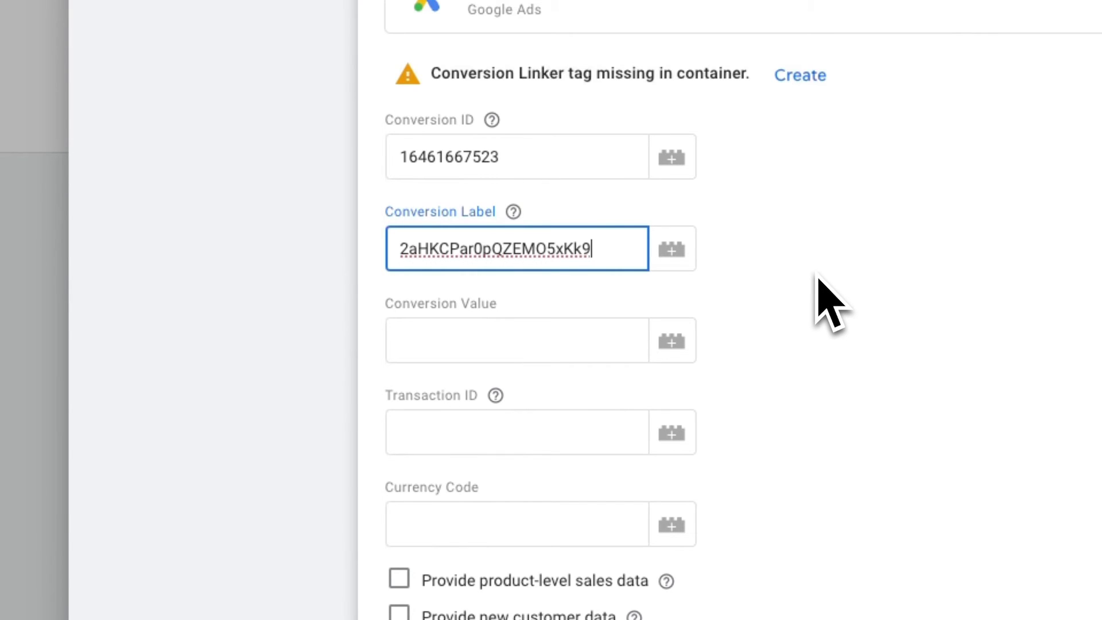
left_click(821, 281)
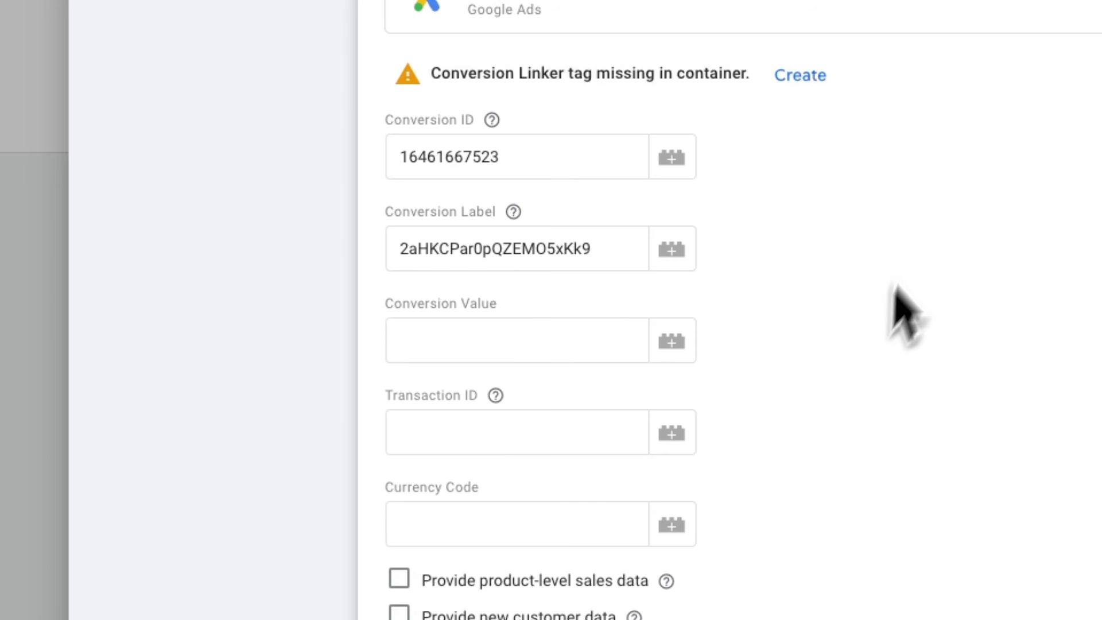
- Create and save a Conversion Linker tag firing on All Pages, then pick the Subscribe tag's trigger
left_click(827, 89)
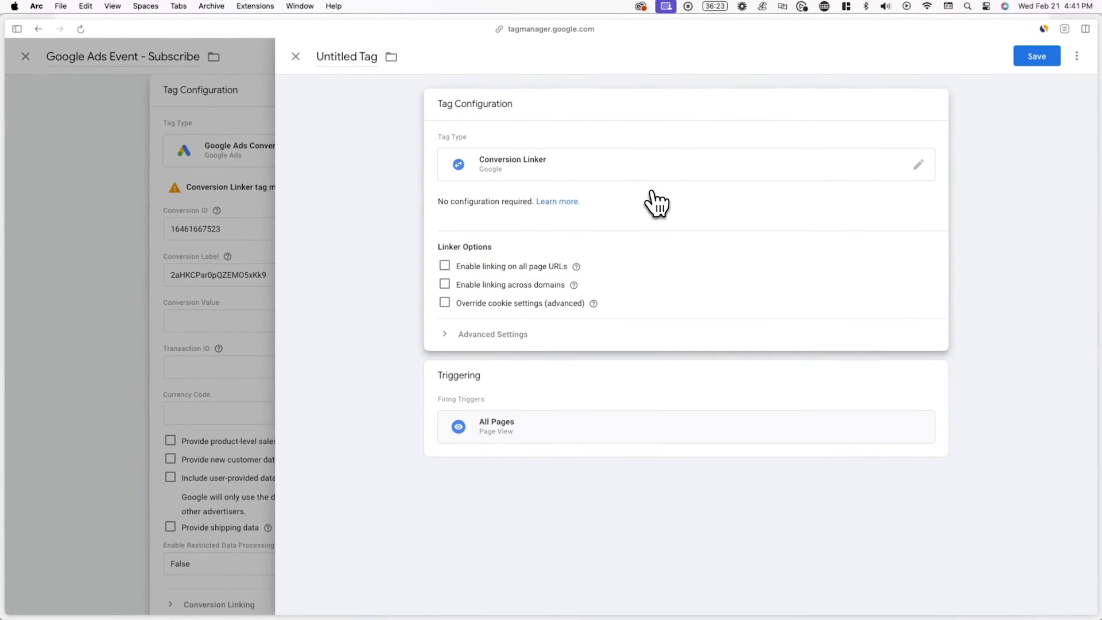
left_click(1015, 62)
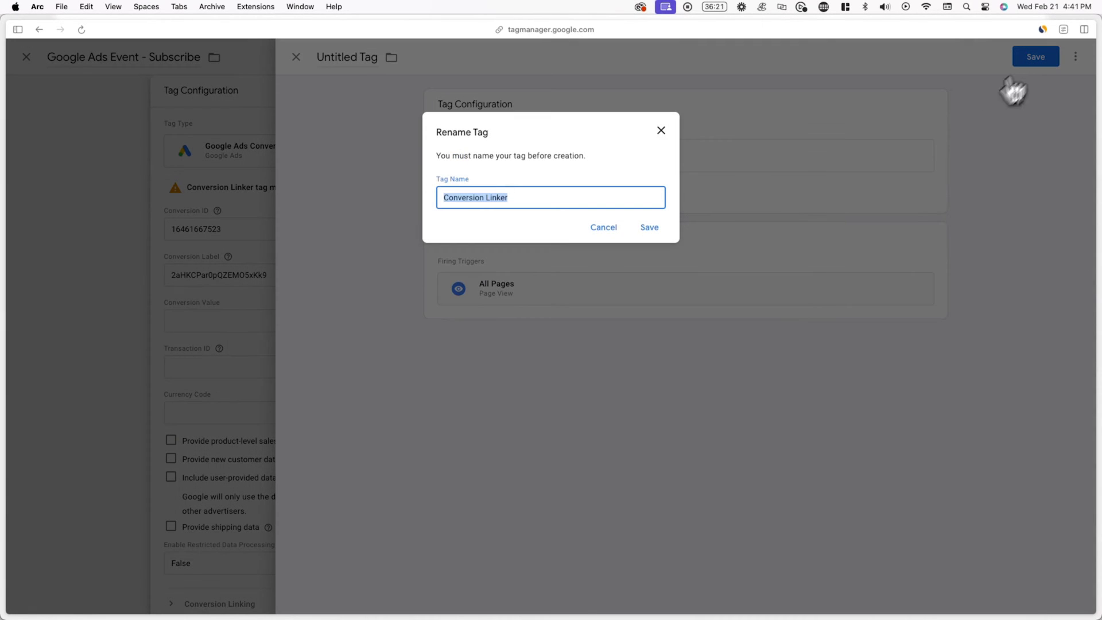
left_click(647, 228)
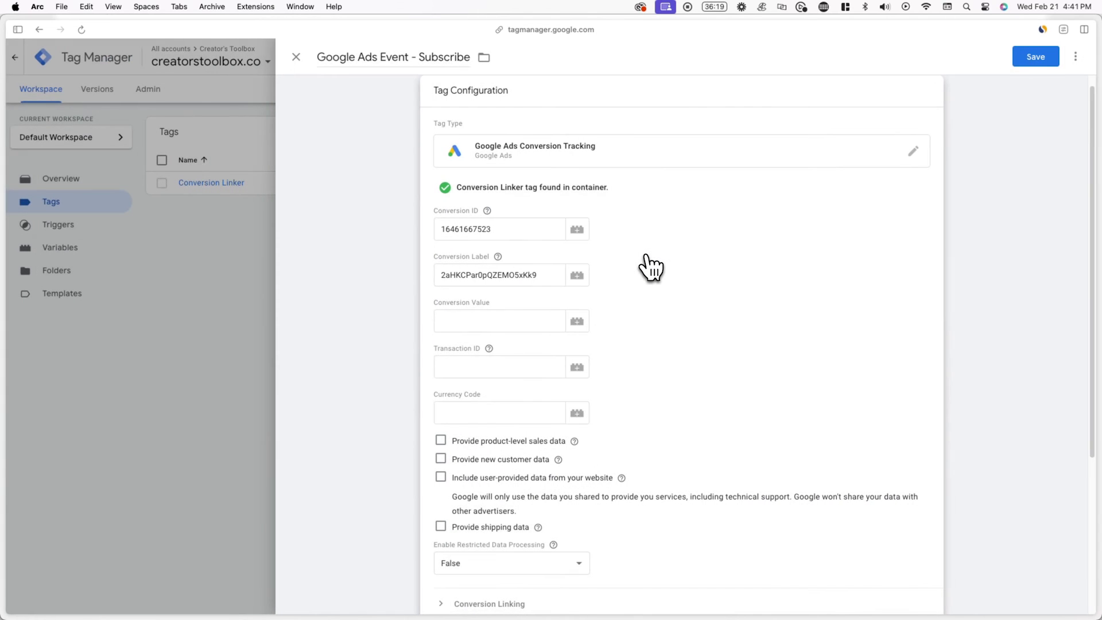
scroll(649, 266, "down", 5)
left_click(709, 497)
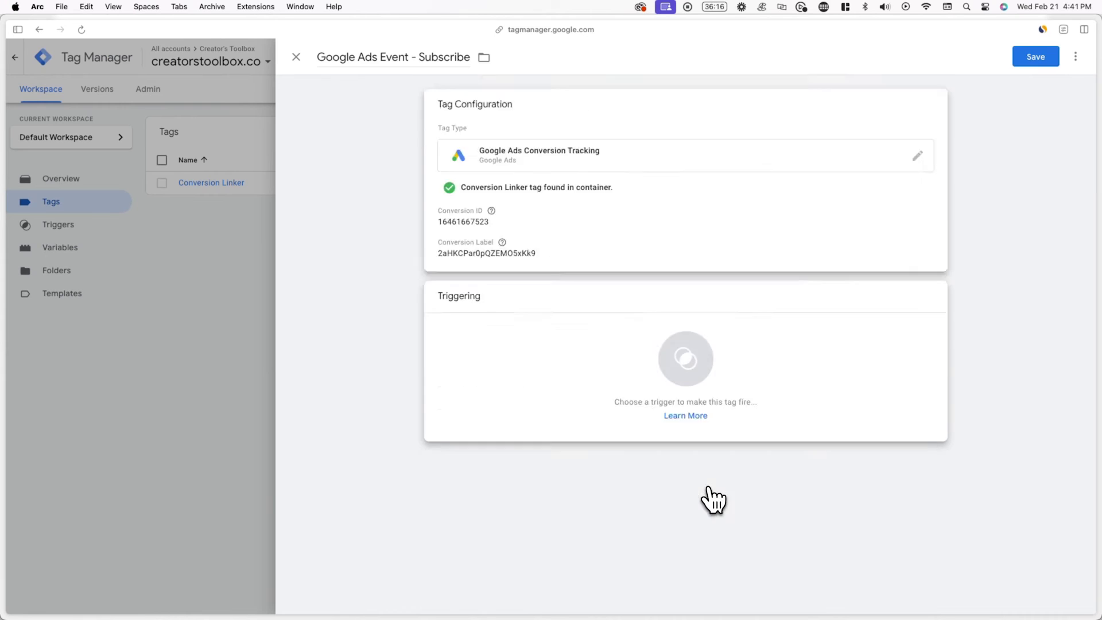
- Attach the Subscriber sign-up trigger to the Google Ads Event - Subscribe tag and save it
left_click(367, 185)
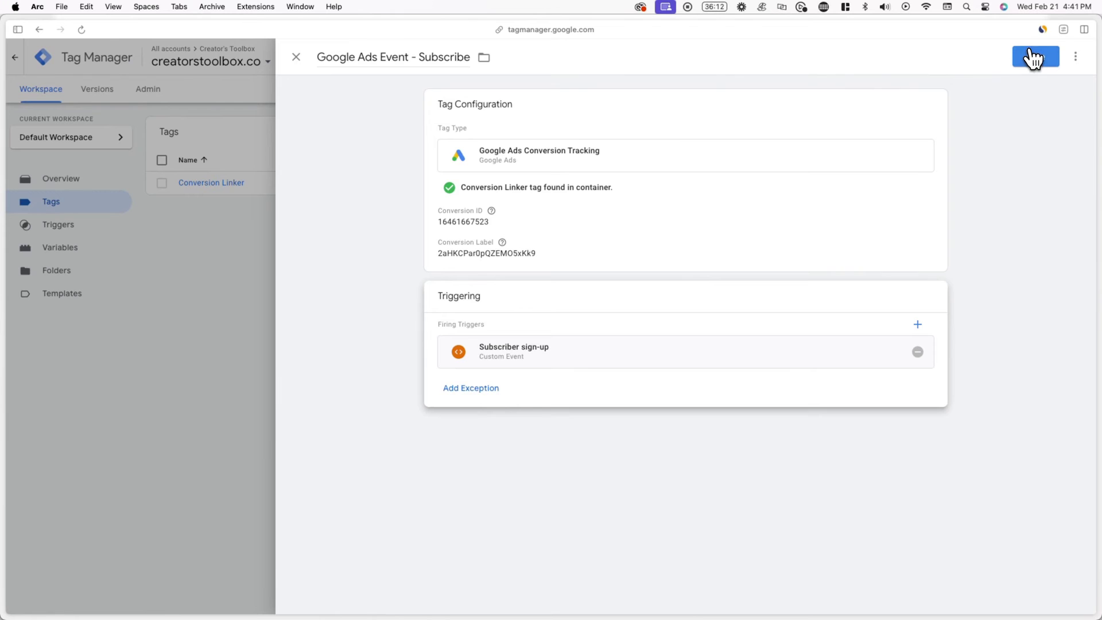
left_click(1030, 54)
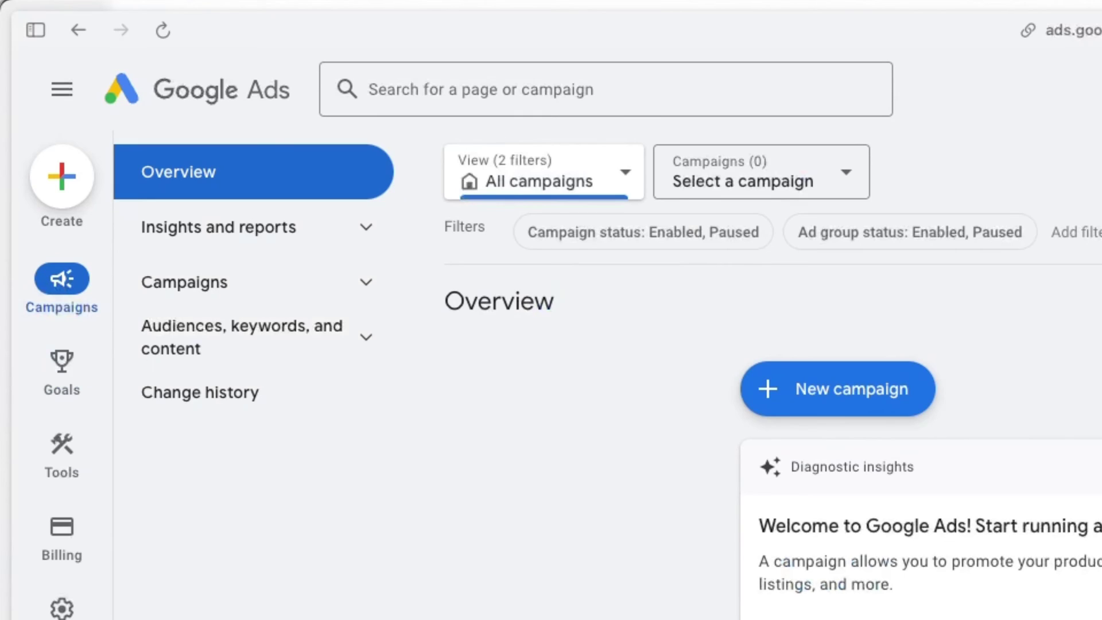
- Create a campaign with the Website traffic objective and add Subscribe as its website conversion goal
left_click(75, 206)
left_click(76, 192)
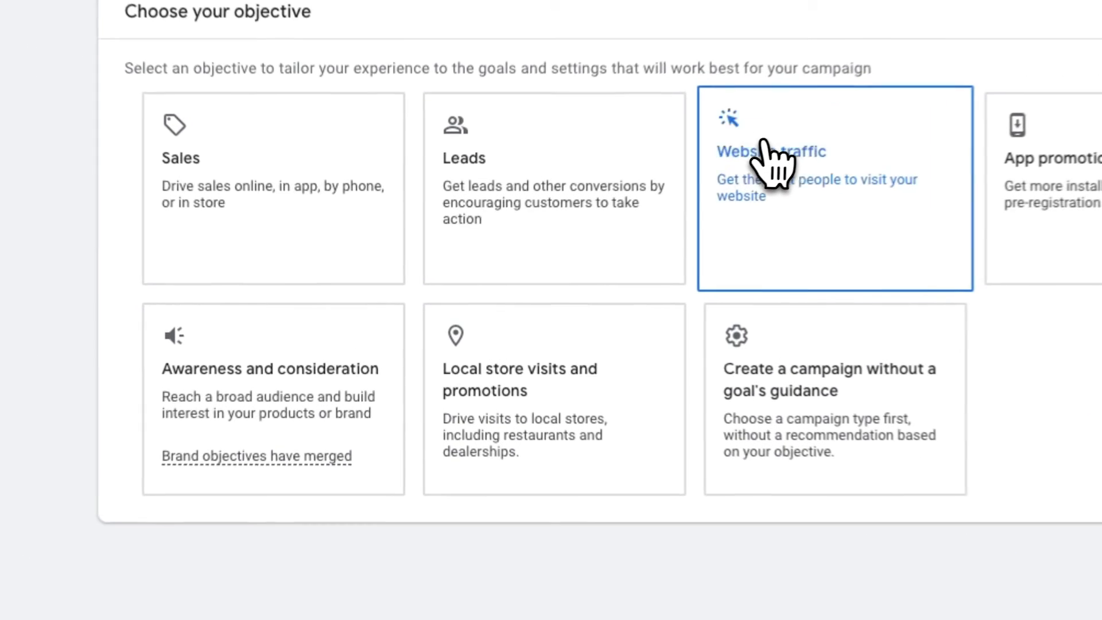
left_click(630, 206)
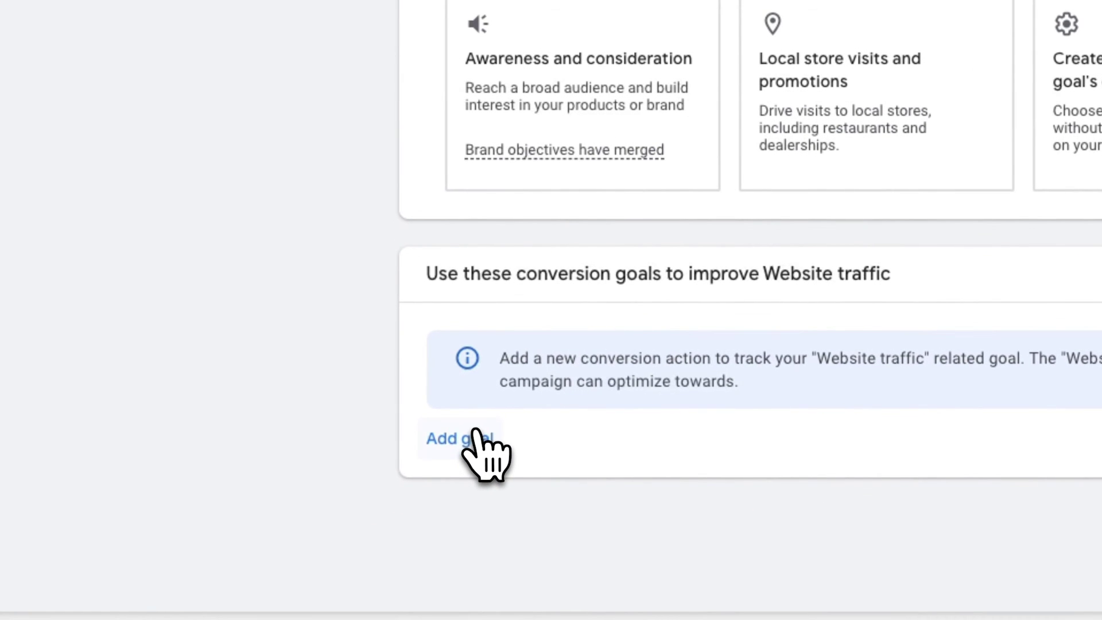
left_click(475, 437)
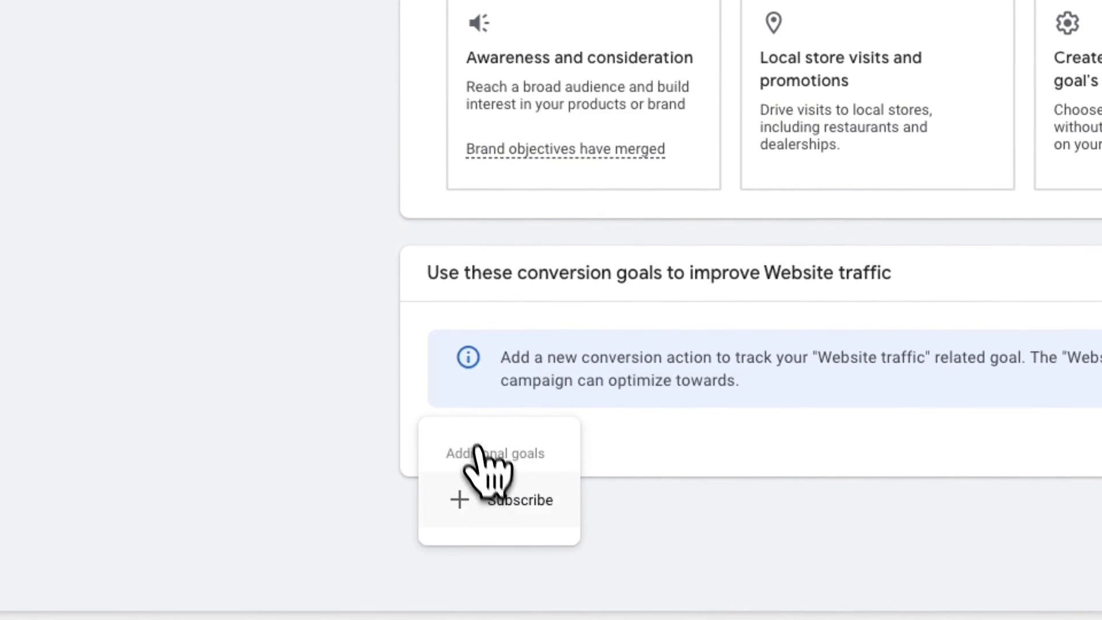
left_click(510, 500)
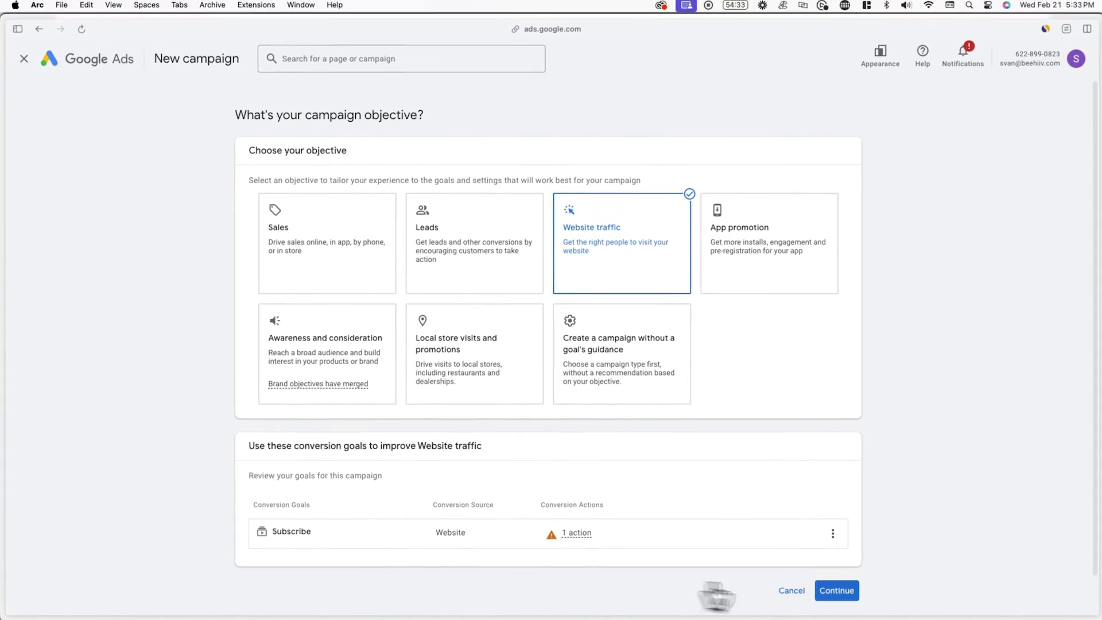